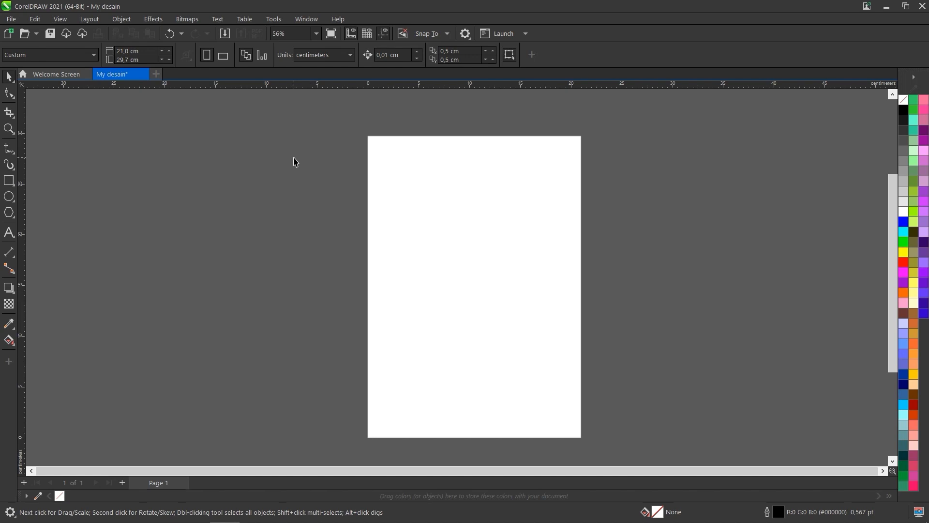
Step: Draw a trial rectangle about 8.6 cm by 6.3 cm in the upper half of the page and undo it
scroll(179, 203, "down", 1)
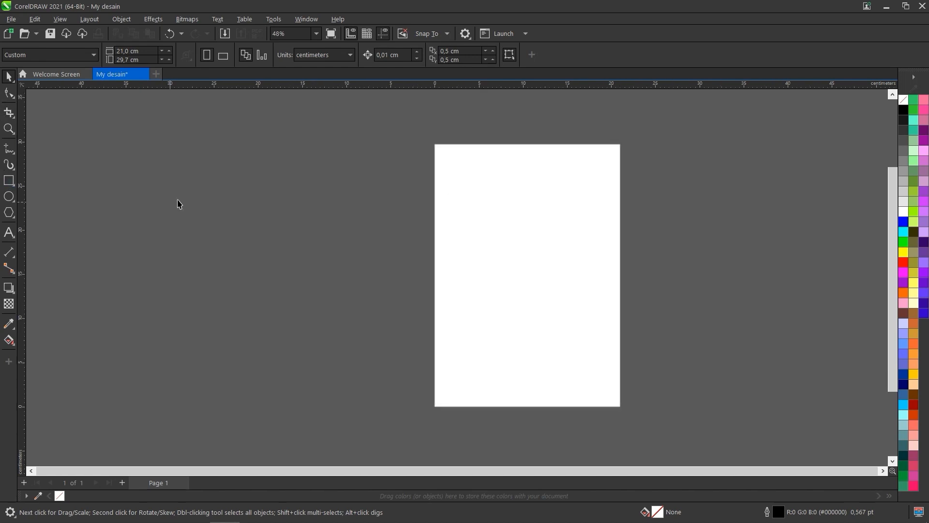
scroll(328, 202, "up", 3)
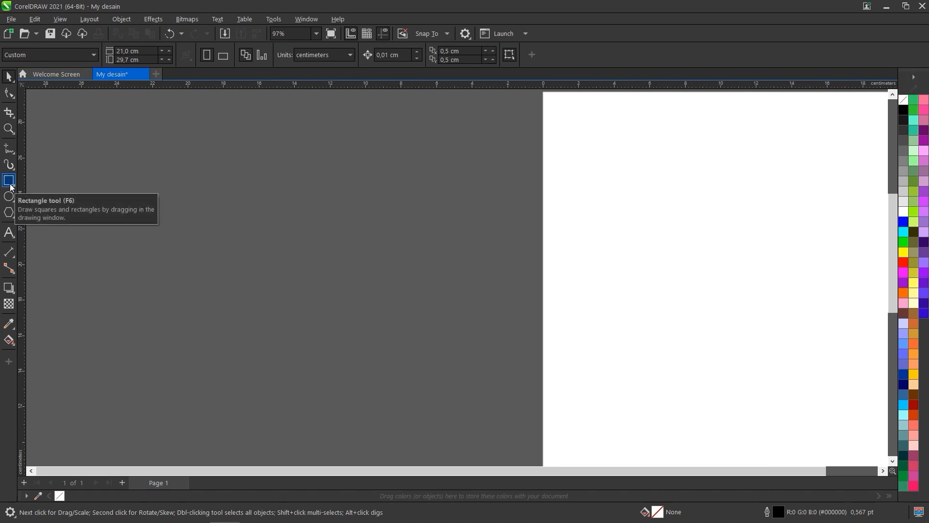
scroll(66, 311, "down", 3)
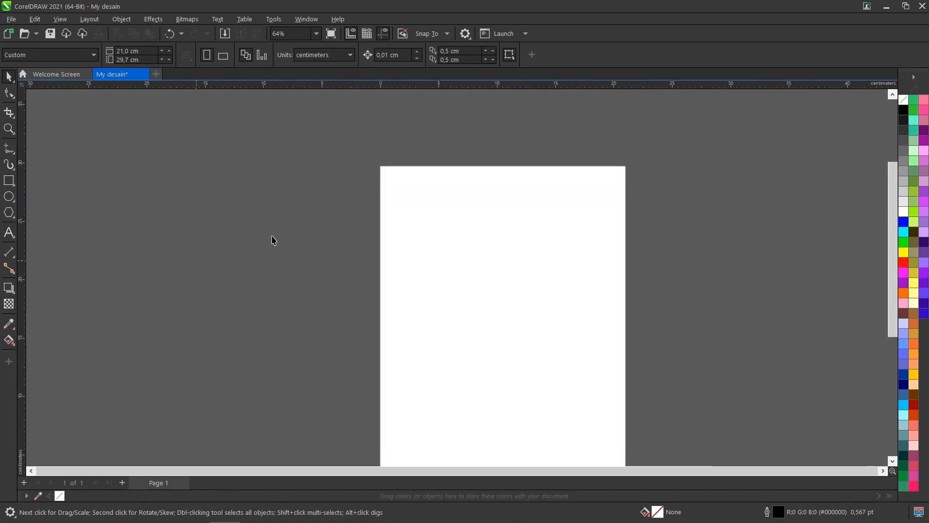
scroll(576, 221, "up", 2)
scroll(575, 220, "up", 1)
left_click(8, 180)
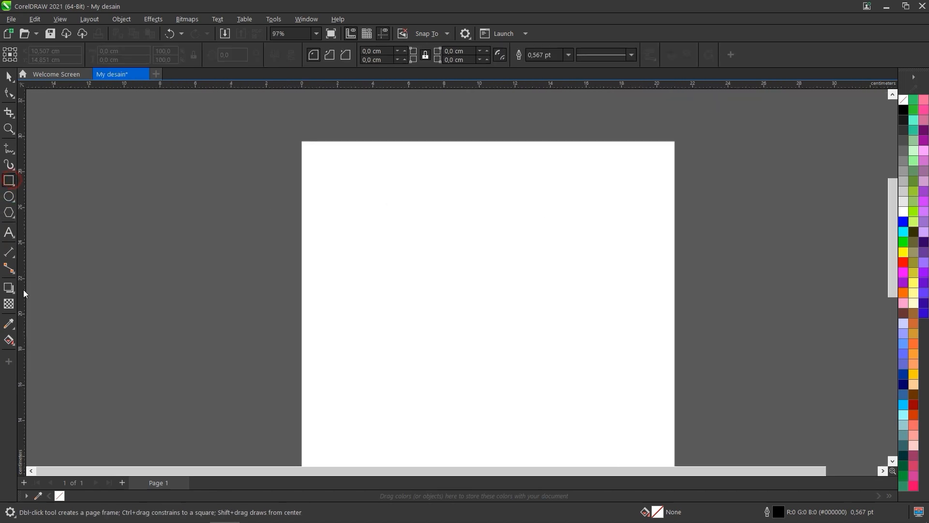
mouse_move(373, 191)
left_mouse_down()
mouse_move(390, 219)
mouse_move(543, 266)
mouse_move(521, 288)
mouse_move(541, 306)
mouse_move(524, 302)
left_mouse_up()
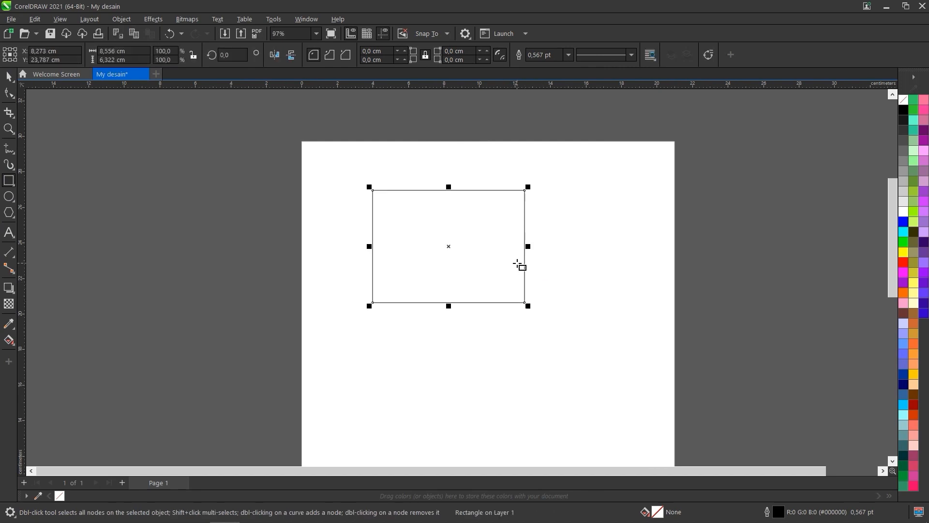
key("ctrl+z")
Step: Draw a wider trial rectangle about 13.1 cm by 5.7 cm near the page's upper edge and undo it
scroll(439, 206, "up", 2)
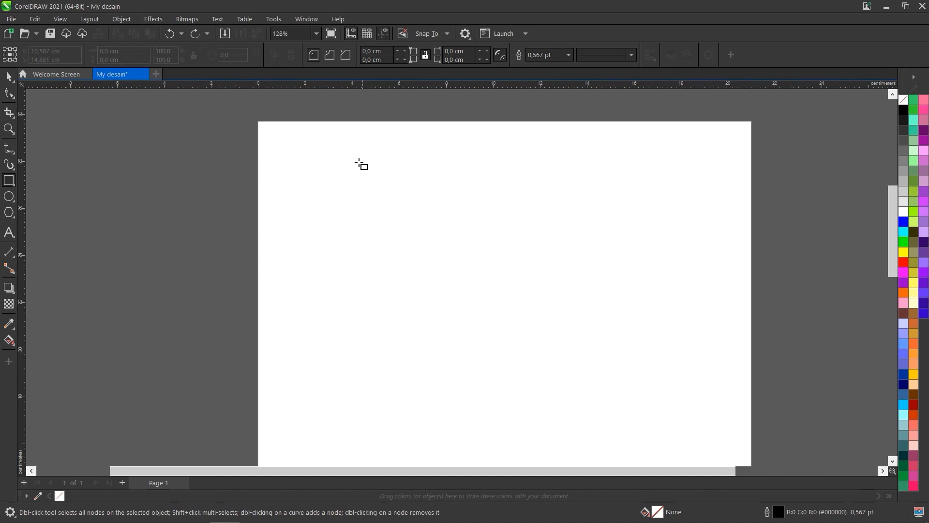
mouse_move(343, 163)
left_mouse_down()
mouse_move(519, 228)
mouse_move(652, 297)
left_mouse_up()
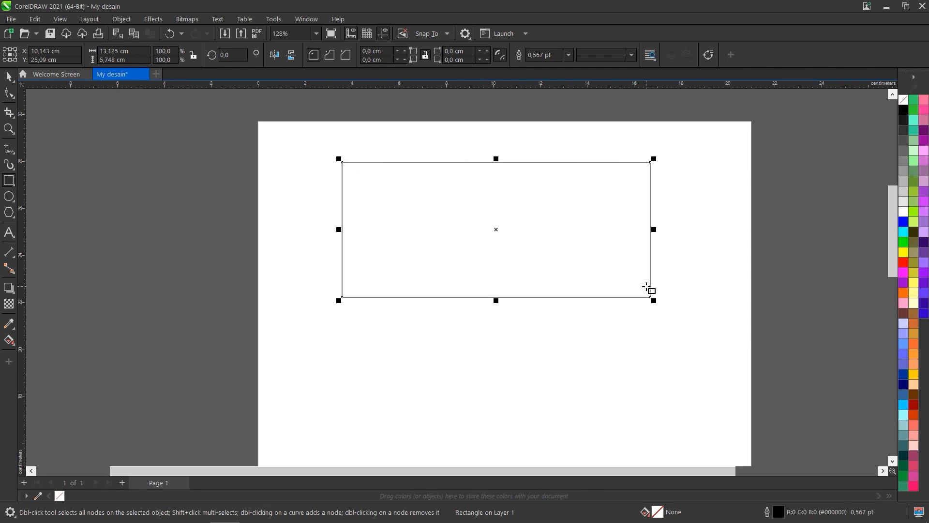
key("ctrl+z")
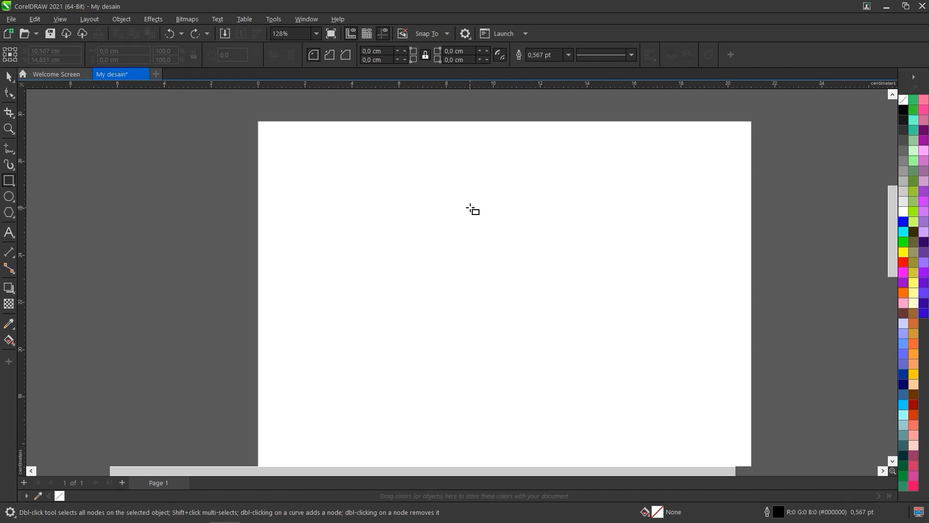
Step: Draw a trial square about 5.6 cm wide in the upper half of the page and remove it
left_click_drag(446, 197, 568, 329)
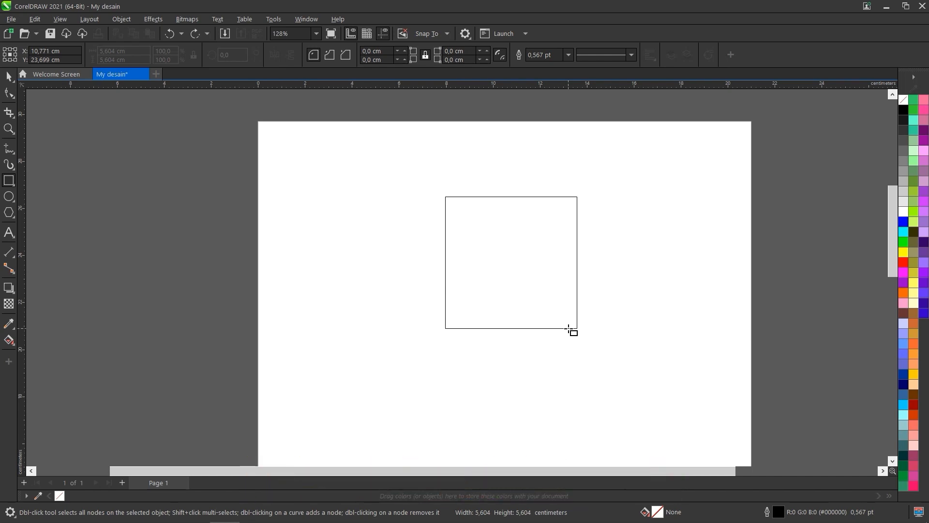
left_click_drag(569, 328, 569, 329)
key("Delete")
Step: Draw a perfect square about 6.1 cm wide, centred near the upper edge of the page
left_click_drag(430, 169, 563, 313)
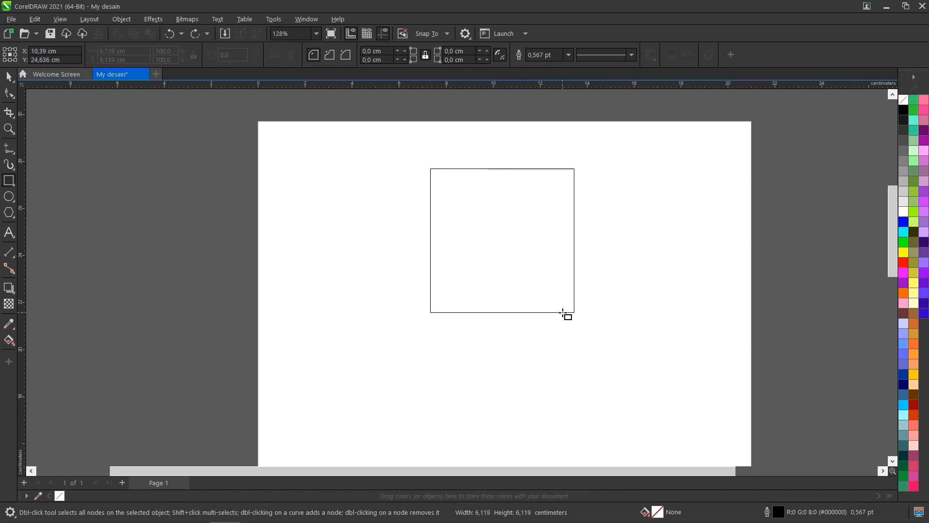
left_click_drag(563, 313, 563, 313)
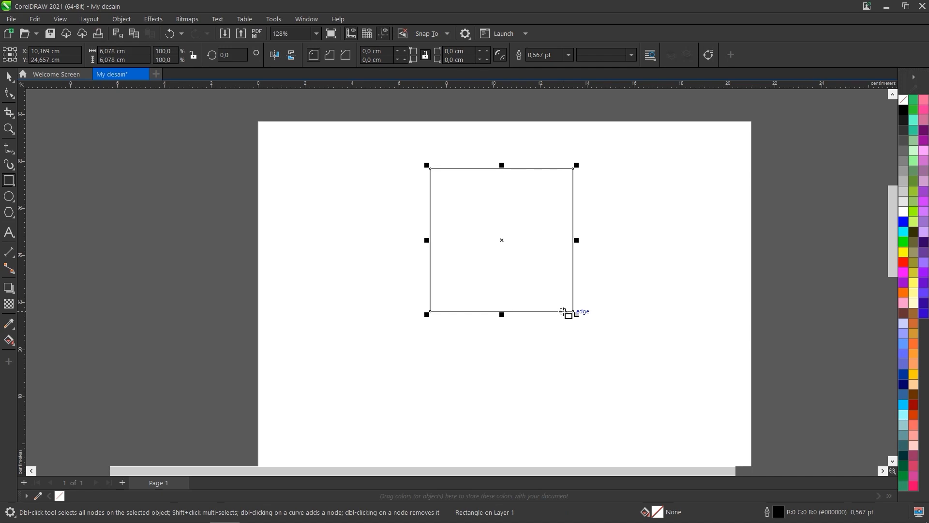
Step: Draw a perfect circle about 12 cm in diameter below the square
scroll(563, 312, "down", 3)
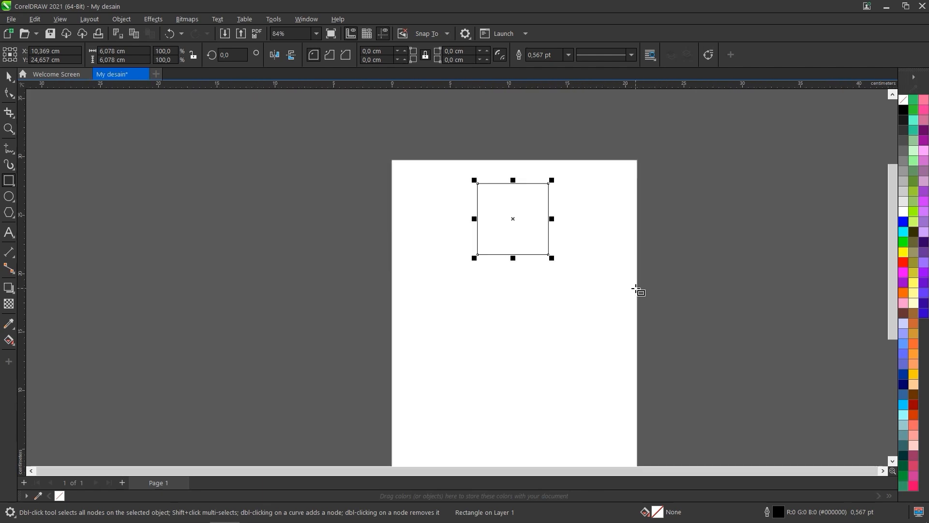
scroll(560, 253, "up", 2)
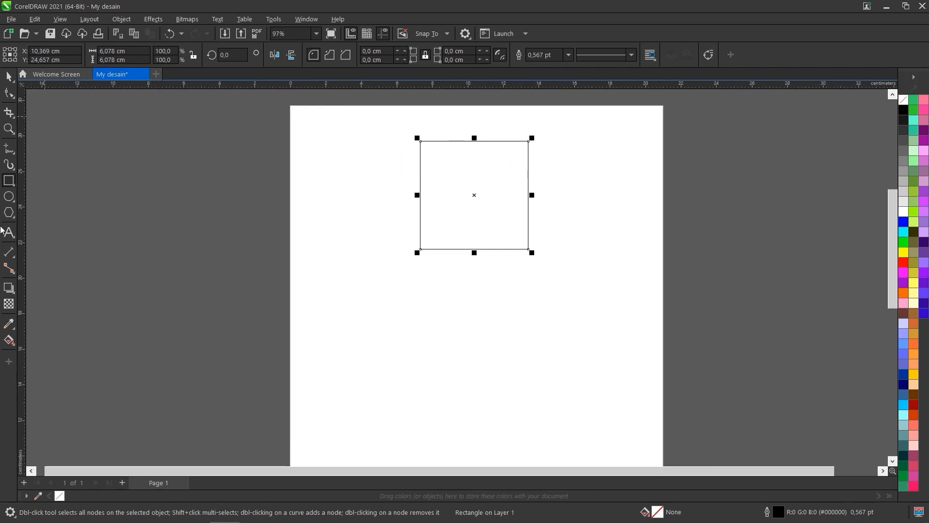
left_click(9, 197)
scroll(624, 200, "down", 2)
left_click_drag(378, 238, 605, 356)
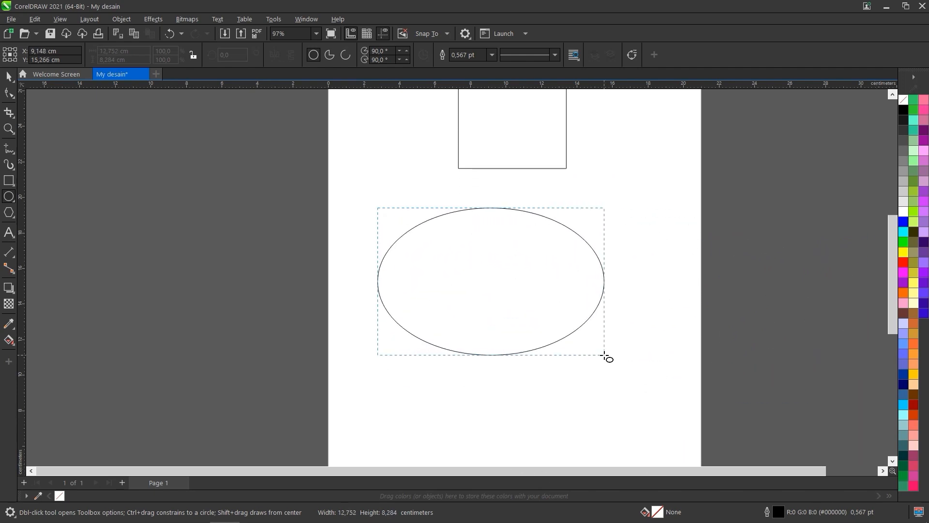
left_click_drag(605, 354, 592, 252)
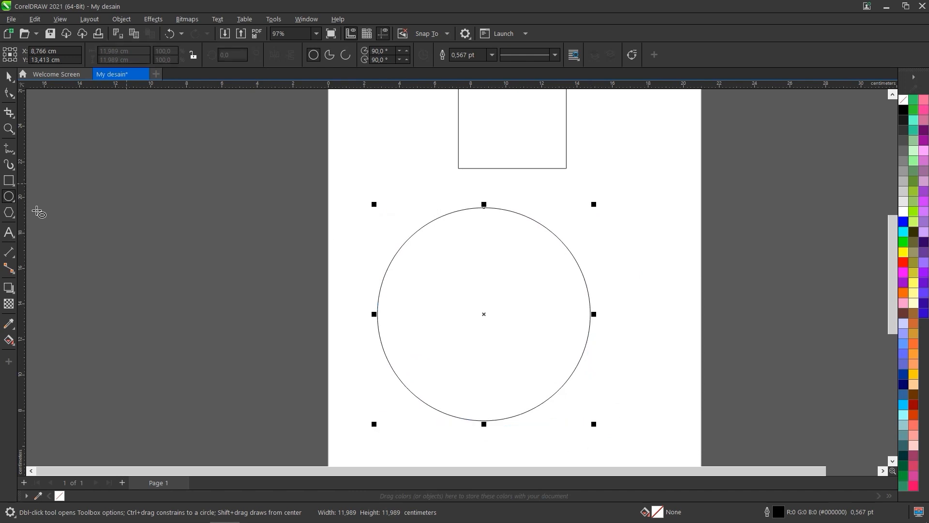
Step: Draw a small trial polygon beside the square and delete it
left_click(9, 213)
left_click_drag(383, 167, 428, 140)
scroll(440, 232, "down", 2)
key("Delete")
Step: Rotate the square clockwise by about 30 degrees around its centre and undo the rotation
scroll(520, 181, "up", 1)
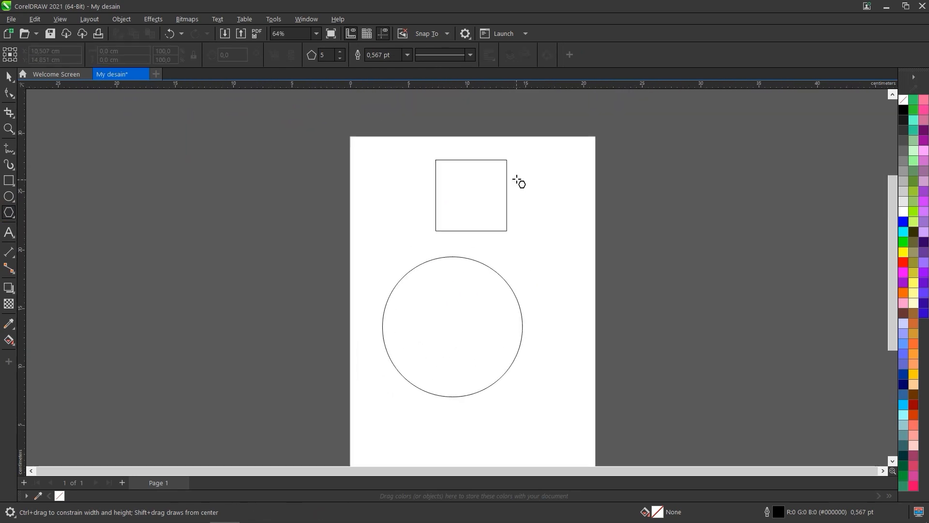
scroll(462, 128, "up", 2)
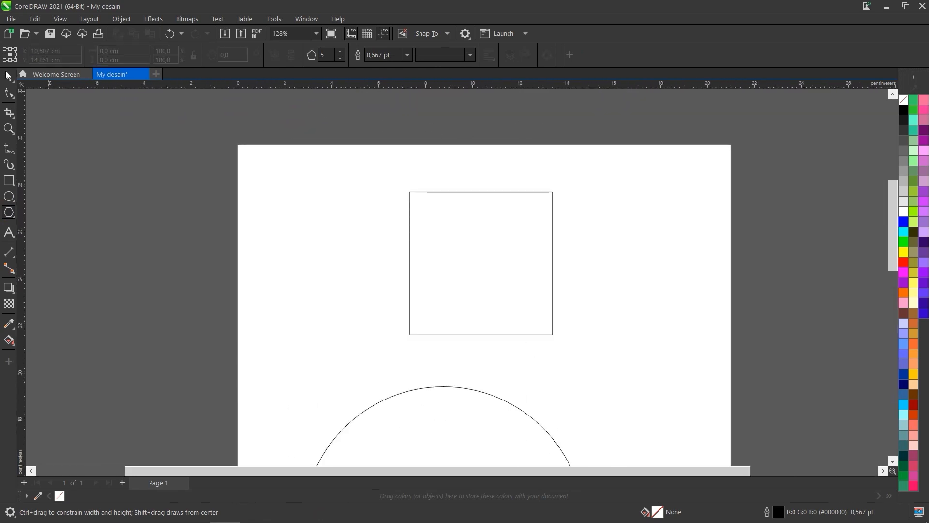
left_click(8, 76)
left_click(512, 241)
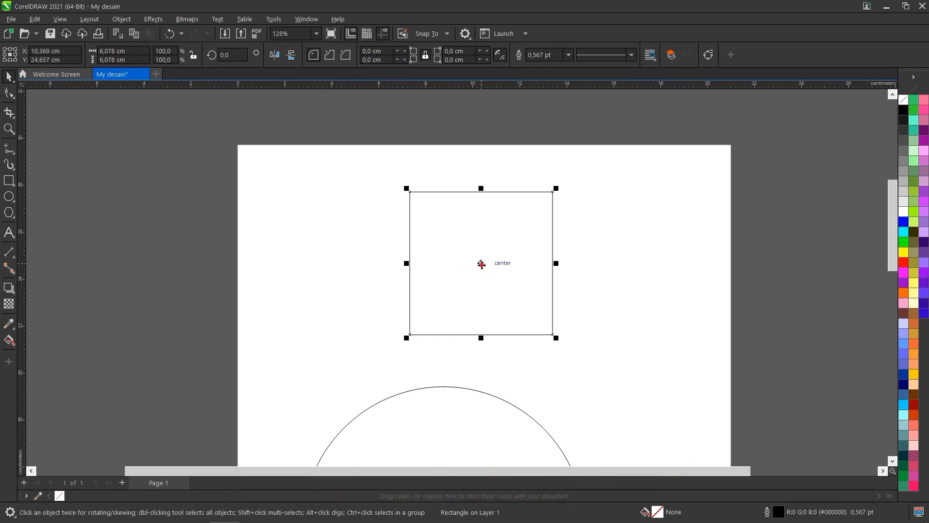
left_click(481, 265)
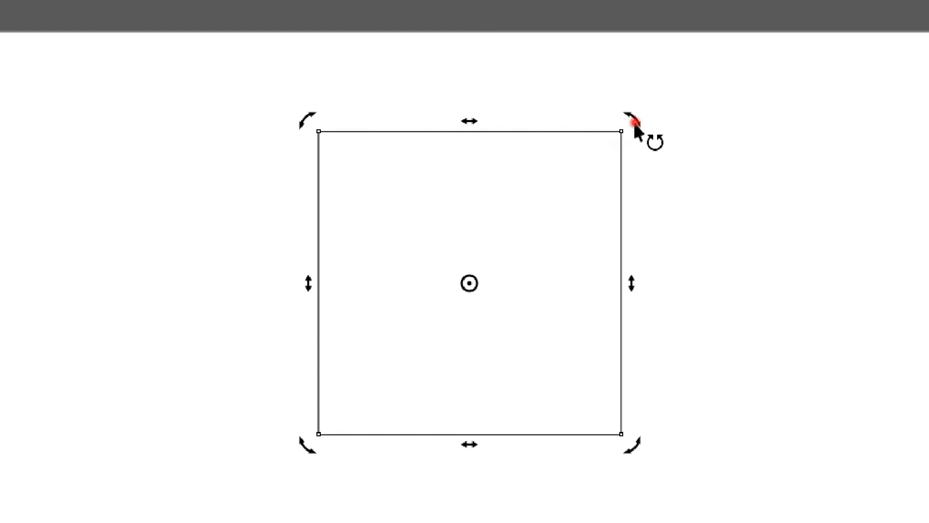
left_click_drag(634, 128, 769, 107)
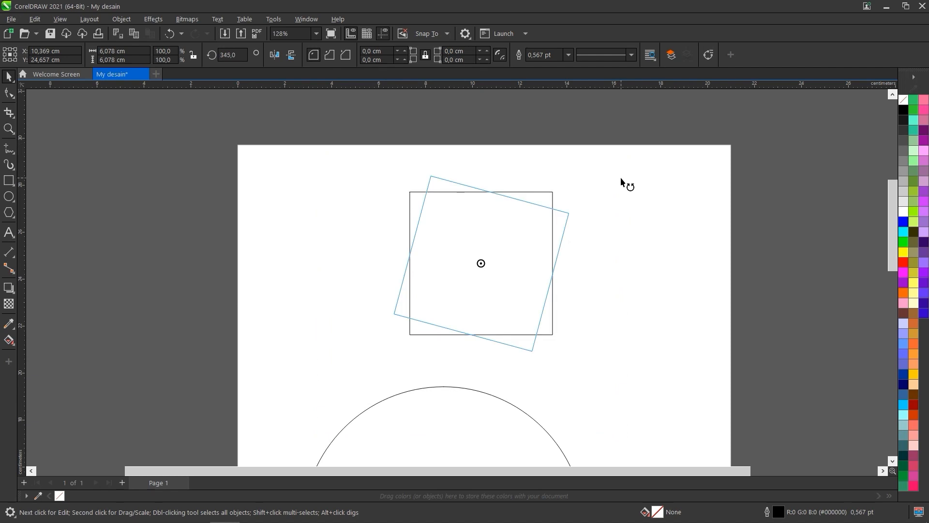
left_click_drag(622, 181, 690, 216)
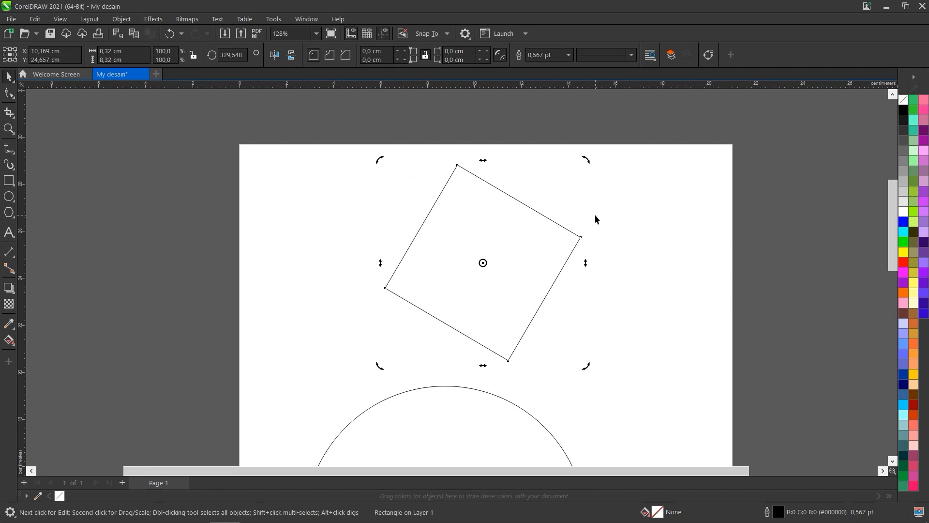
key("ctrl+z")
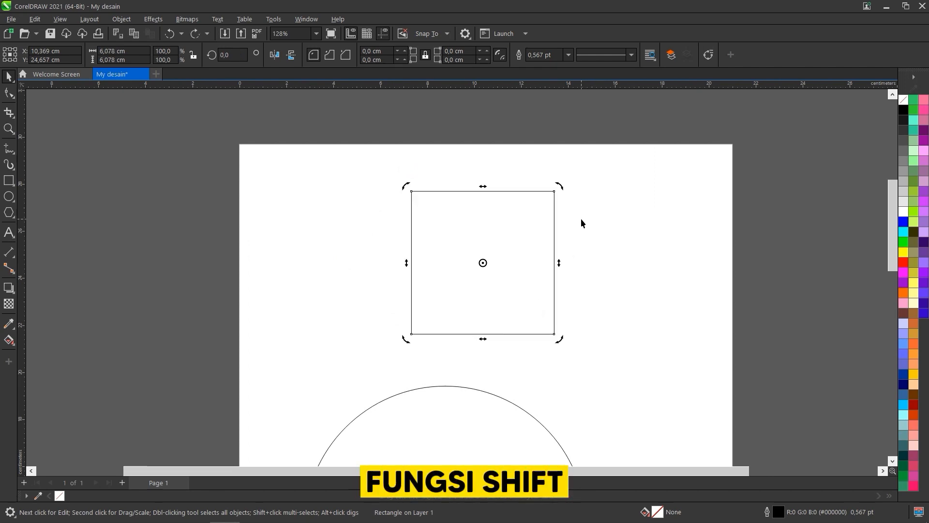
Step: Scale the square proportionally from a corner to about 6.2 cm, and enlarge it about its own centre to 10 cm
left_click(514, 229)
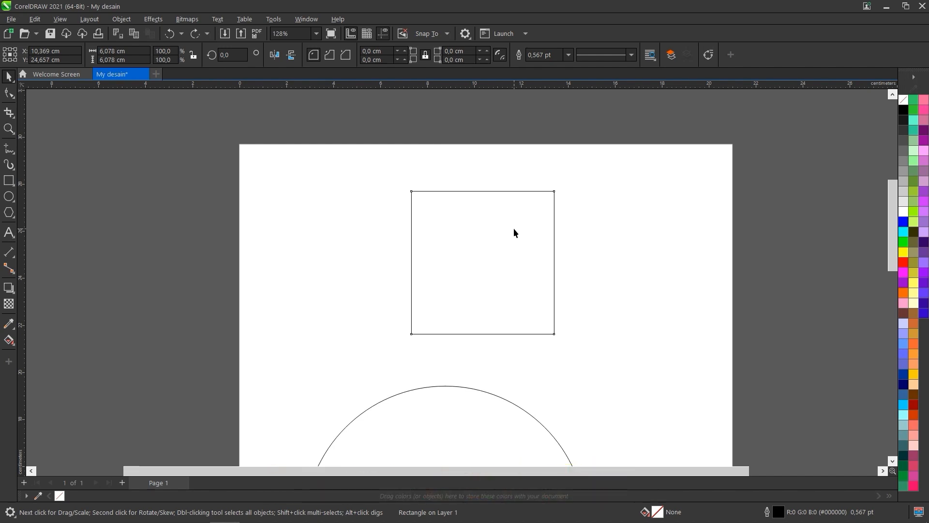
scroll(514, 233, "up", 1)
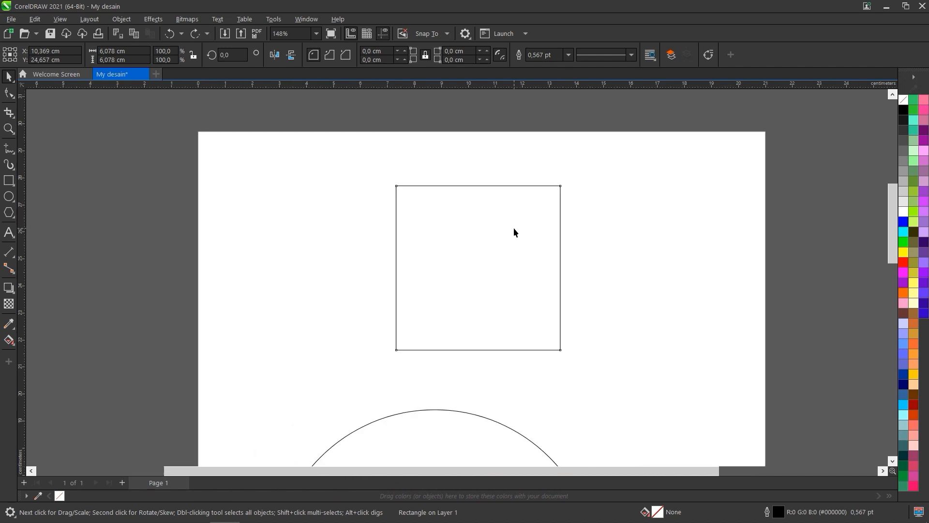
left_click(514, 232)
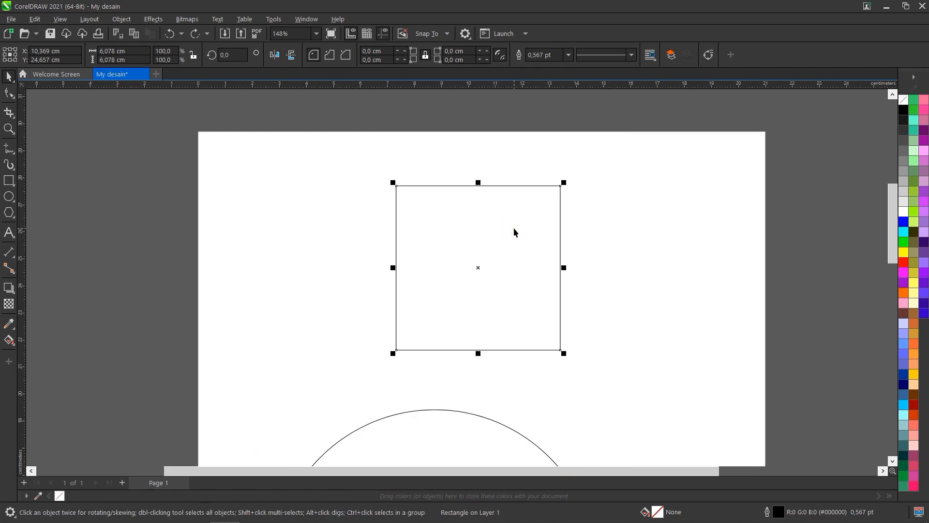
scroll(494, 231, "down", 3)
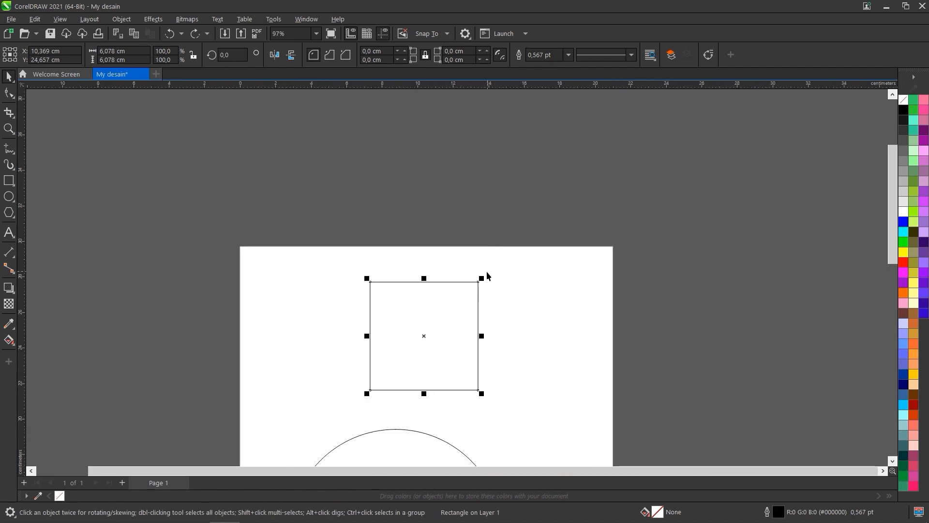
mouse_move(483, 282)
left_mouse_down()
mouse_move(543, 219)
mouse_move(440, 265)
mouse_move(508, 272)
mouse_move(502, 262)
mouse_move(629, 160)
mouse_move(479, 274)
mouse_move(556, 199)
mouse_move(483, 259)
mouse_move(482, 272)
left_mouse_up()
scroll(484, 287, "up", 3)
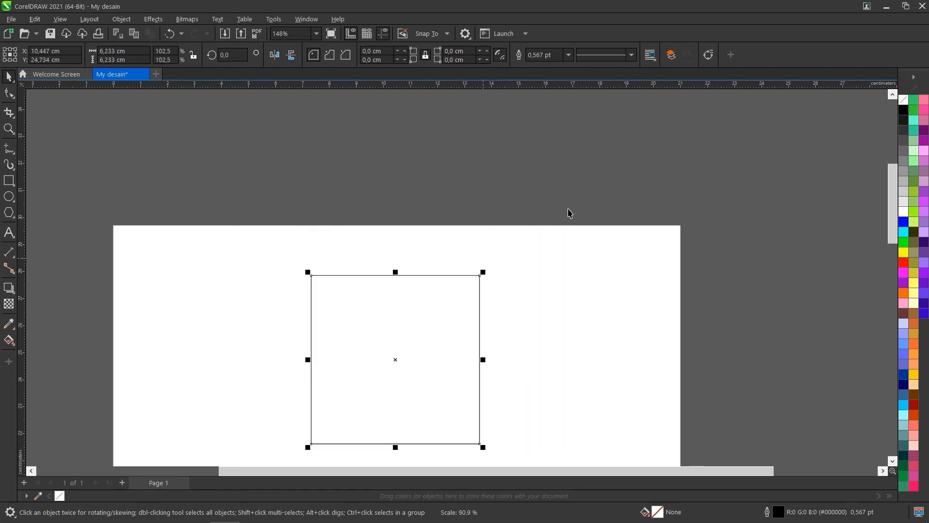
scroll(484, 290, "down", 1)
scroll(587, 245, "up", 1)
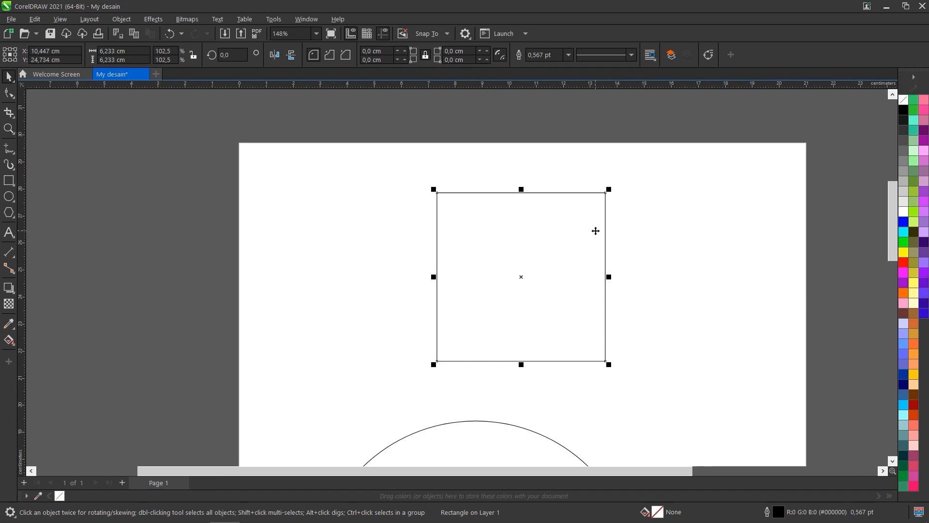
left_click_drag(610, 192, 681, 181)
key("shift")
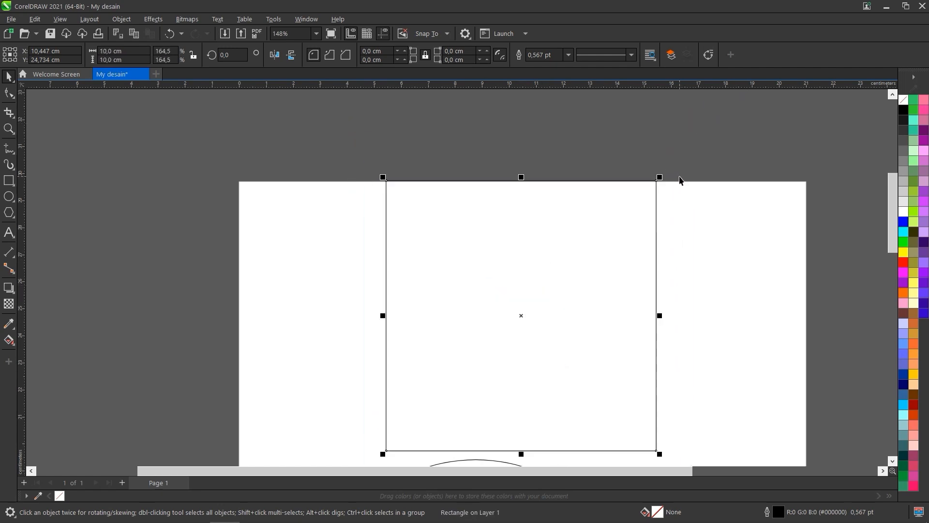
scroll(423, 298, "down", 2)
scroll(502, 309, "down", 1)
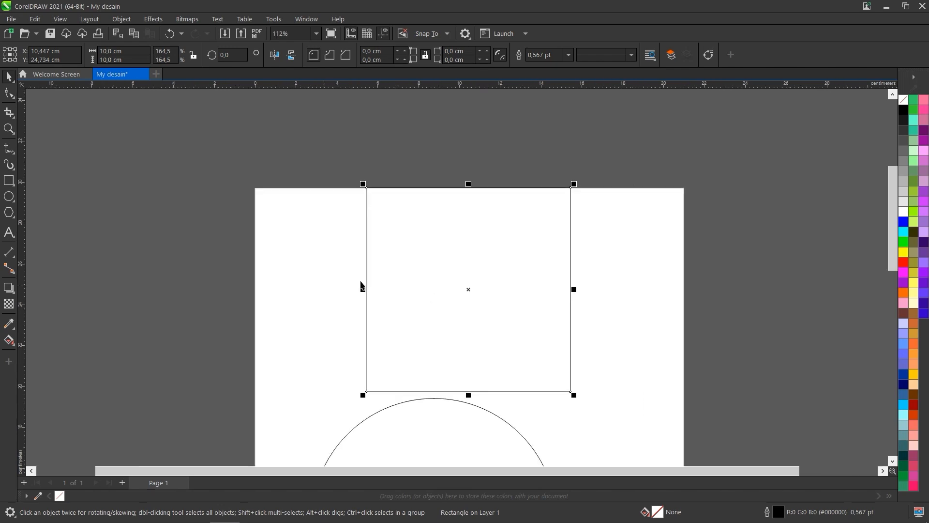
scroll(412, 271, "down", 1)
scroll(677, 274, "up", 1)
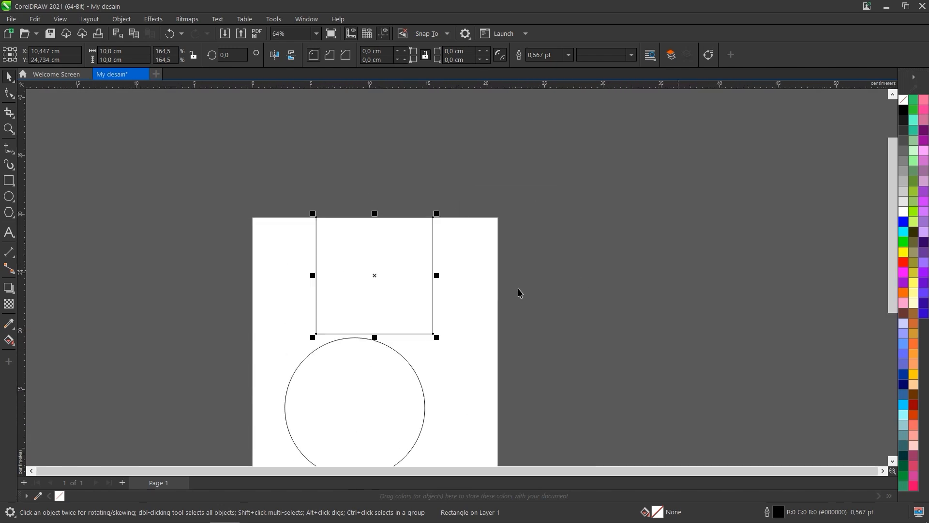
scroll(334, 247, "down", 1)
scroll(437, 248, "up", 1)
scroll(361, 254, "down", 1)
Step: Draw a small circle about 2.3 cm in diameter inside the square, near its upper edge
scroll(484, 220, "up", 4)
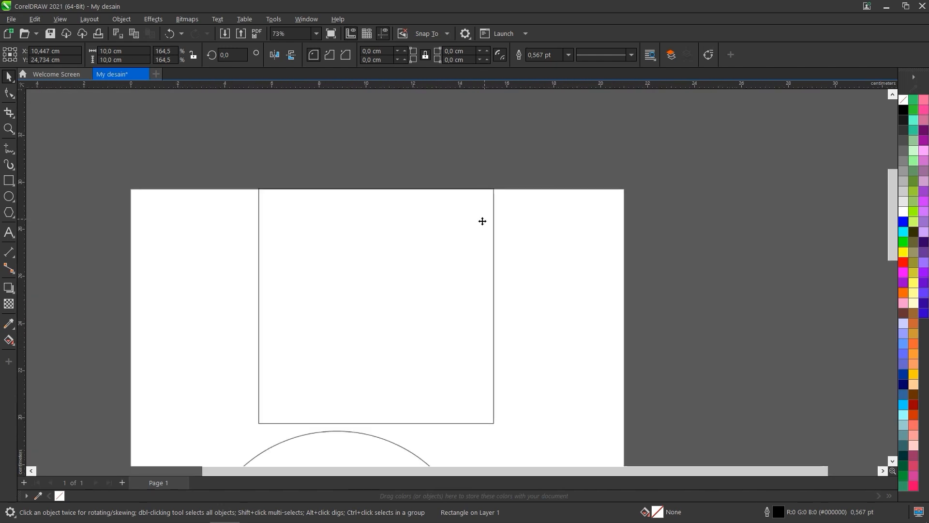
left_click_drag(366, 201, 432, 259)
scroll(428, 214, "up", 1)
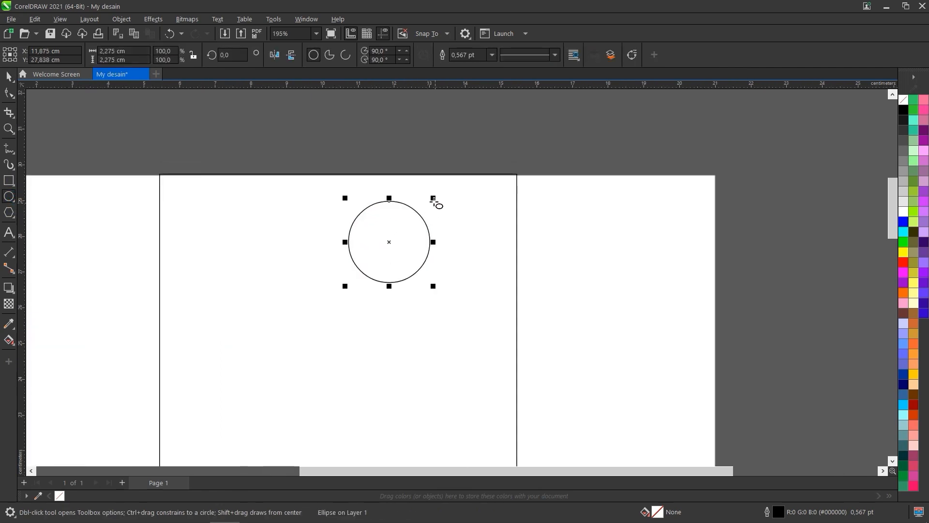
Step: Shrink the small circle to about 1.3 cm in diameter and place it just inside the square's upper-right corner
left_click_drag(433, 198, 475, 203)
key("ctrl+z")
key("space")
left_click_drag(389, 242, 487, 210)
scroll(487, 209, "up", 1)
mouse_move(528, 183)
left_mouse_down()
mouse_move(546, 167)
mouse_move(528, 183)
left_mouse_up()
scroll(534, 162, "down", 3)
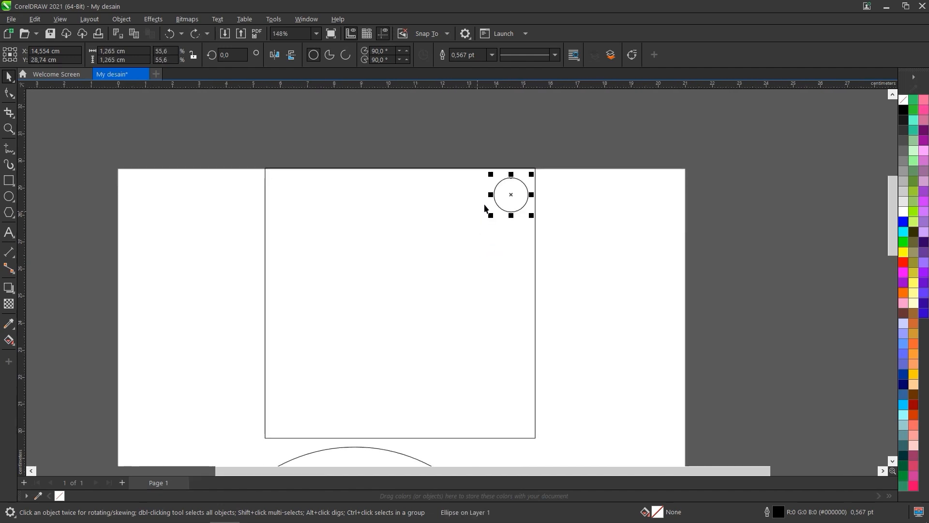
scroll(520, 194, "down", 2)
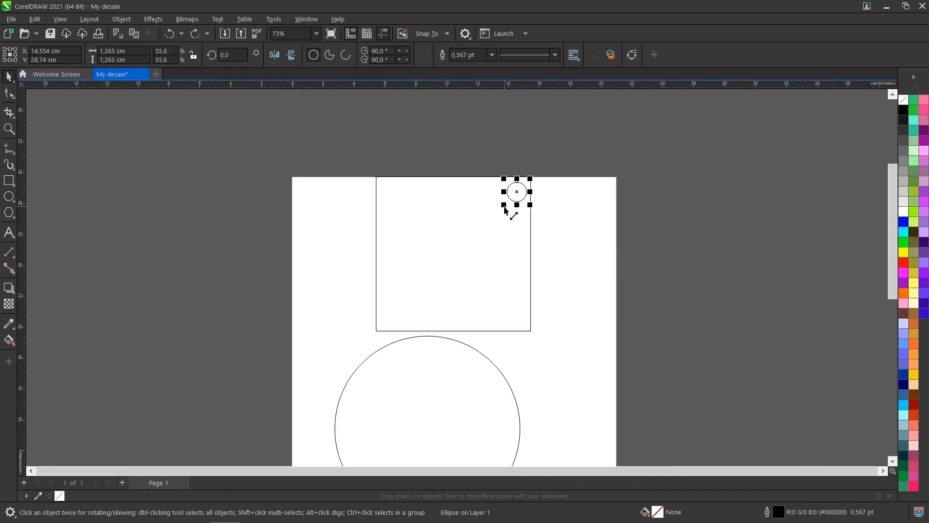
Step: Enlarge the small circle to about 2.7 cm in diameter and place it inside the square, centred near the upper edge
left_click_drag(522, 187, 466, 208)
left_click_drag(440, 239, 471, 228)
mouse_move(496, 199)
left_mouse_down()
mouse_move(518, 186)
mouse_move(510, 184)
mouse_move(504, 209)
left_mouse_up()
left_click(472, 225)
key("ctrl+z")
left_click(477, 218)
key("ctrl+z")
key("ctrl+z")
scroll(504, 199, "down", 3)
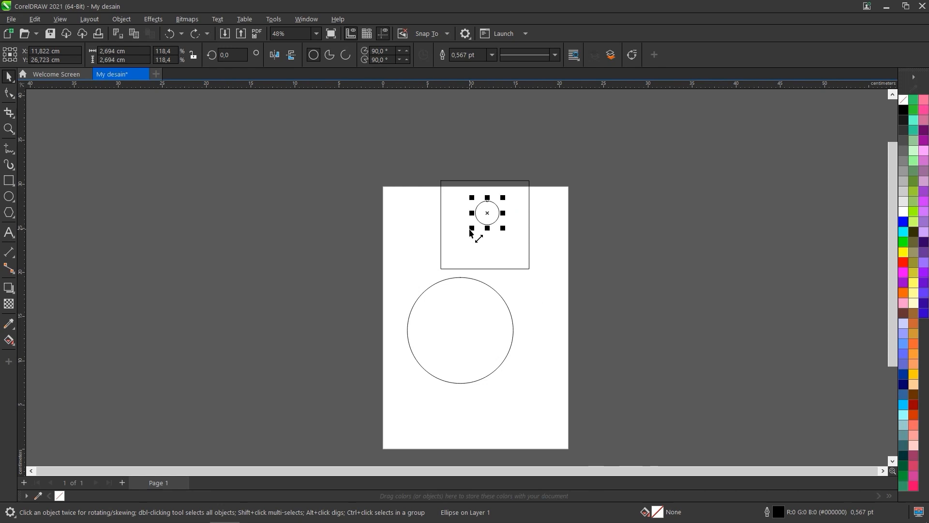
scroll(461, 209, "up", 4)
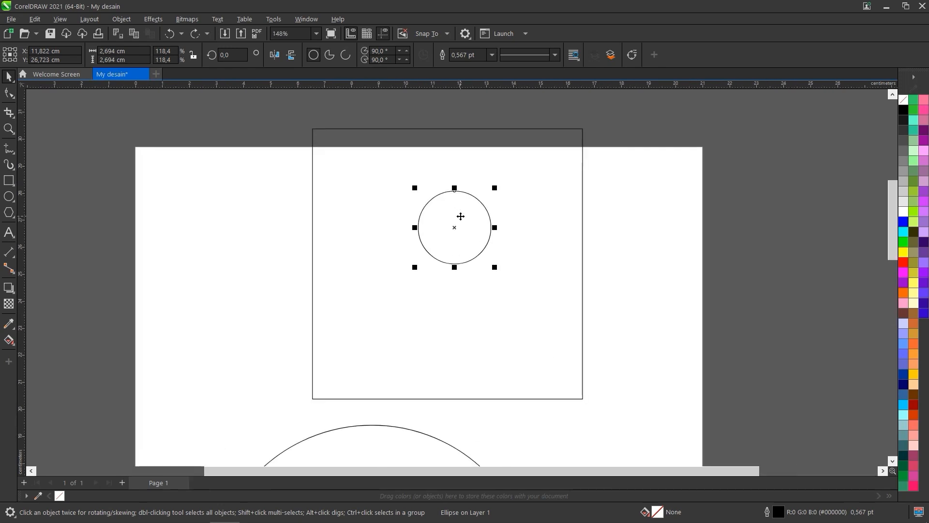
Step: Move the square off the page to its right, and place the small circle near the page's upper-left corner
key("F7")
key("space")
scroll(492, 173, "down", 2)
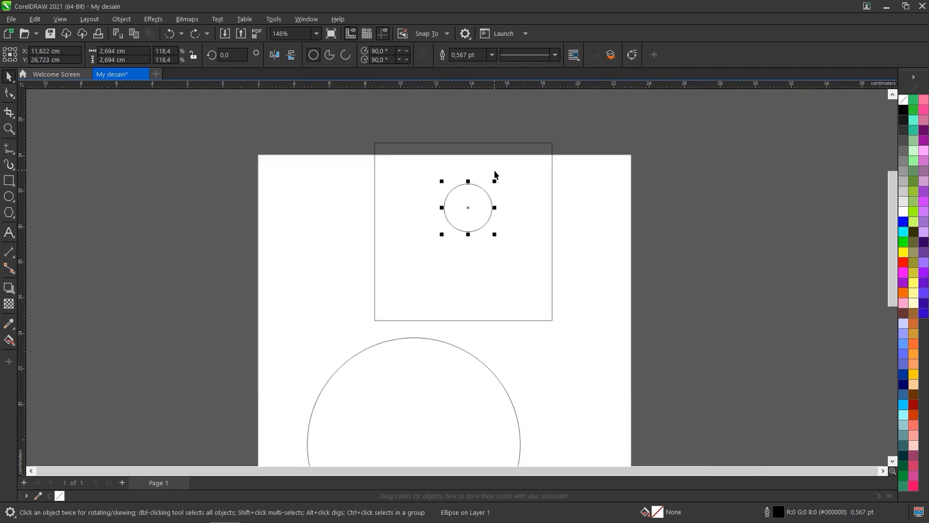
left_click_drag(511, 183, 744, 290)
scroll(466, 179, "up", 2)
left_click_drag(493, 211, 315, 207)
scroll(337, 207, "up", 1)
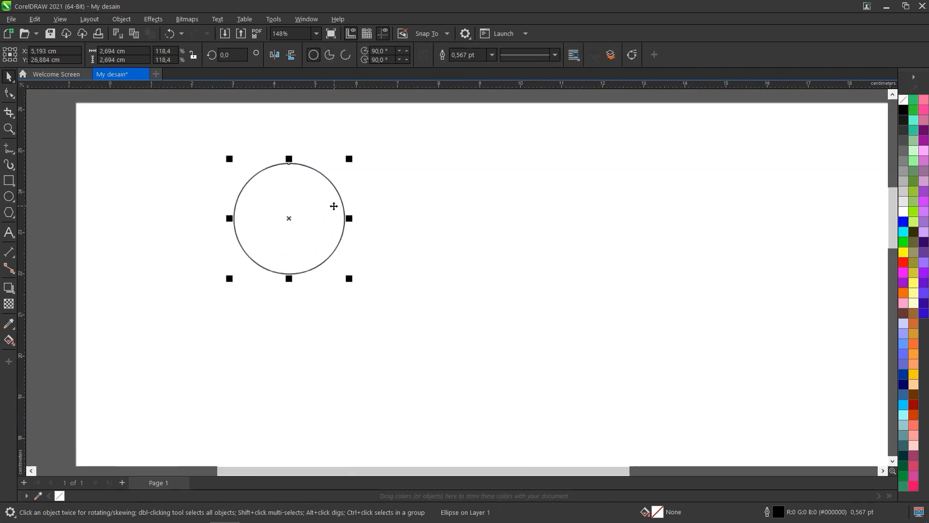
Step: Draw a rectangle about 4.4 cm wide and 3.2 cm high to the right of the small circle
left_click_drag(467, 183, 687, 272)
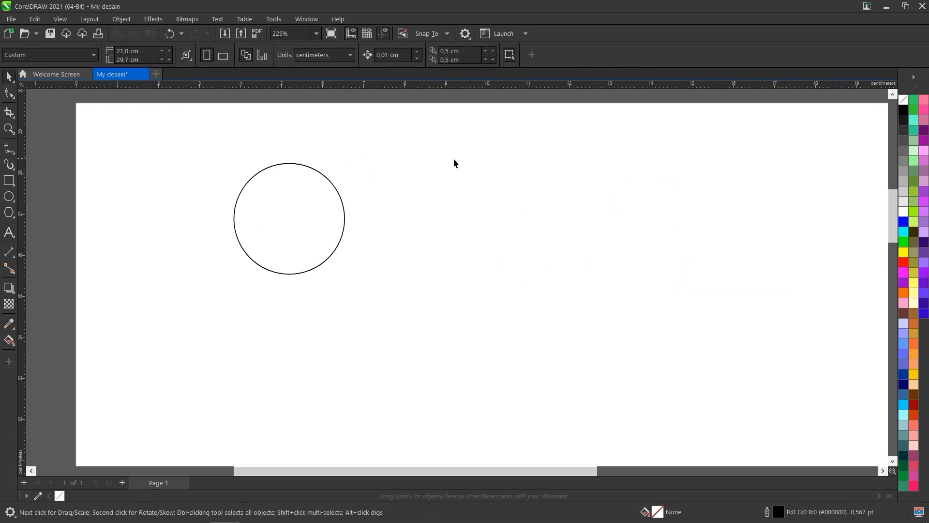
left_click(9, 180)
left_click_drag(466, 153, 649, 283)
key("space")
Step: Try moving the small circle freely onto the rectangle's upper edge and into its interior, undoing each move
left_click(300, 223)
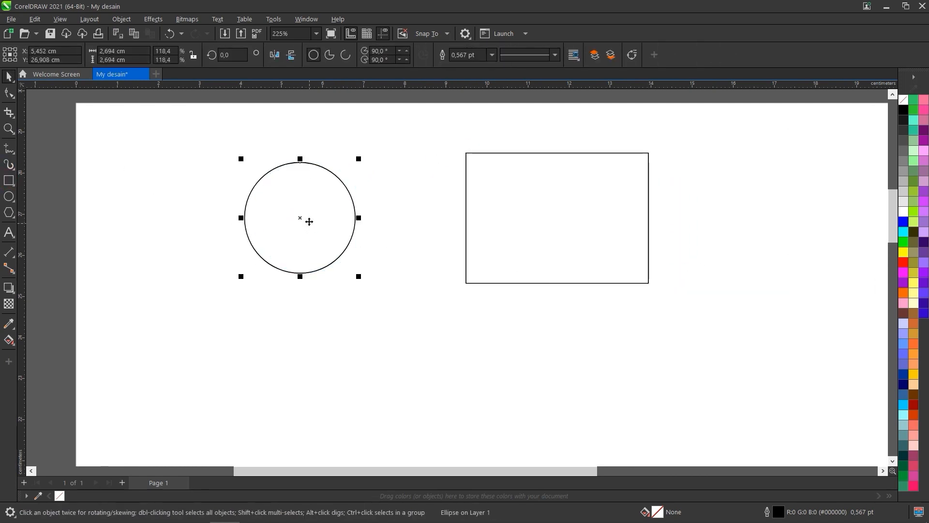
left_click_drag(290, 218, 590, 160)
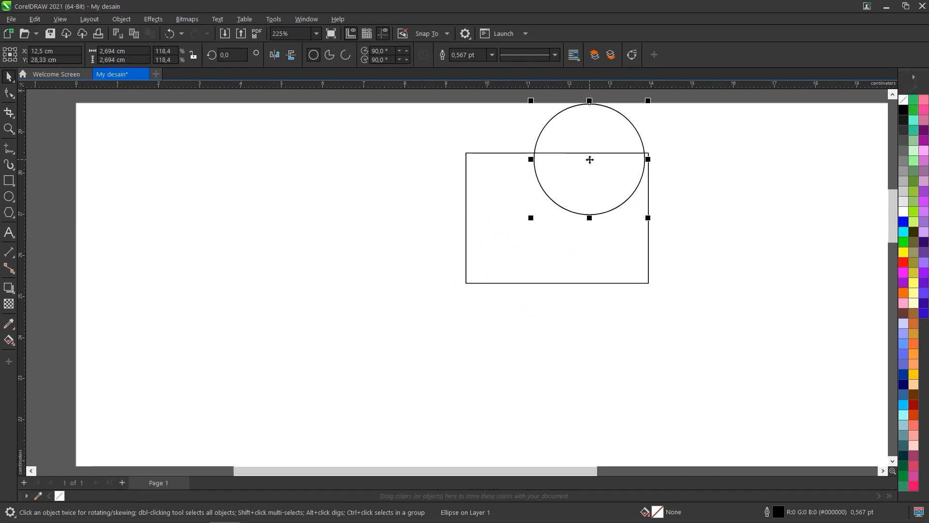
key("ctrl+z")
key("ctrl+z")
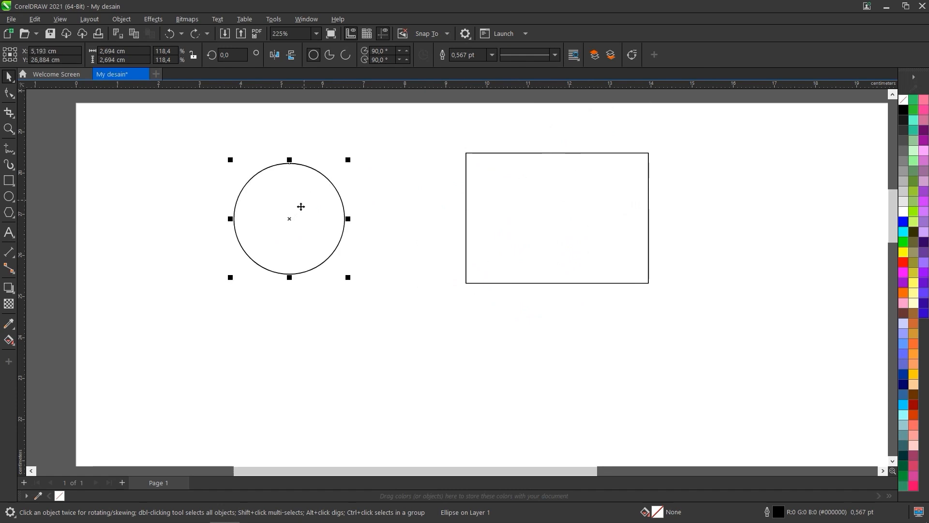
left_click_drag(290, 218, 551, 200)
key("ctrl+z")
Step: Move the small circle straight across horizontally into the rectangle, to about 11.9 cm in X
left_click_drag(318, 232, 591, 240)
scroll(425, 213, "down", 2)
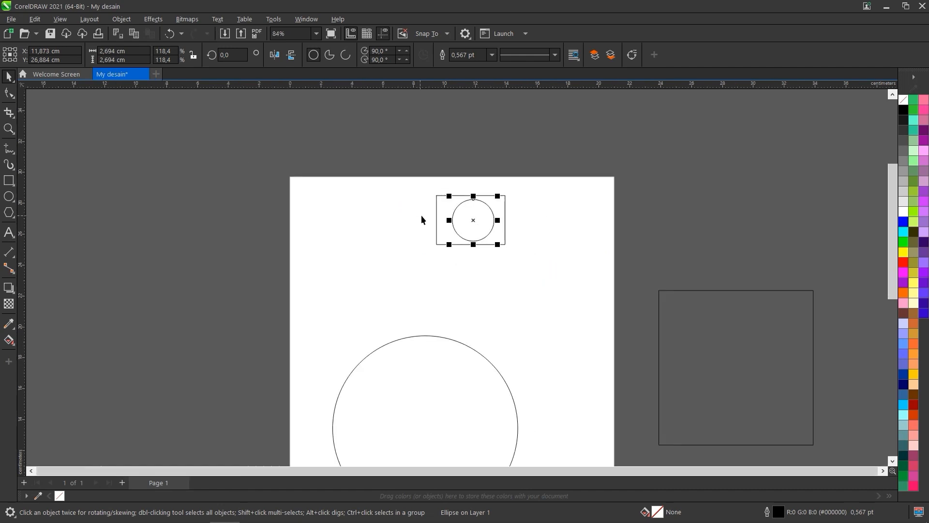
scroll(466, 248, "up", 1)
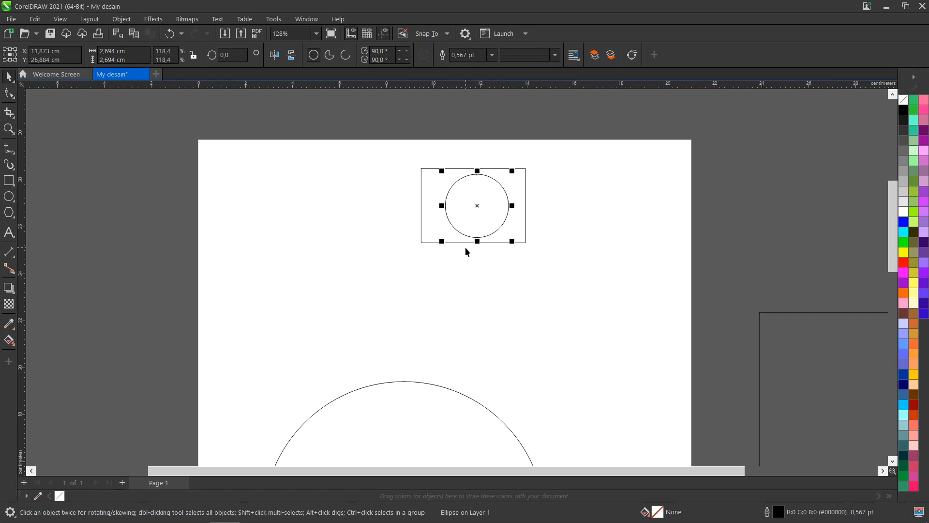
Step: Move the rectangle straight down by about 0.5 cm so its upper edge crosses the small circle
left_click(304, 191)
scroll(498, 196, "up", 2)
left_click_drag(473, 189, 475, 208)
scroll(493, 164, "up", 2)
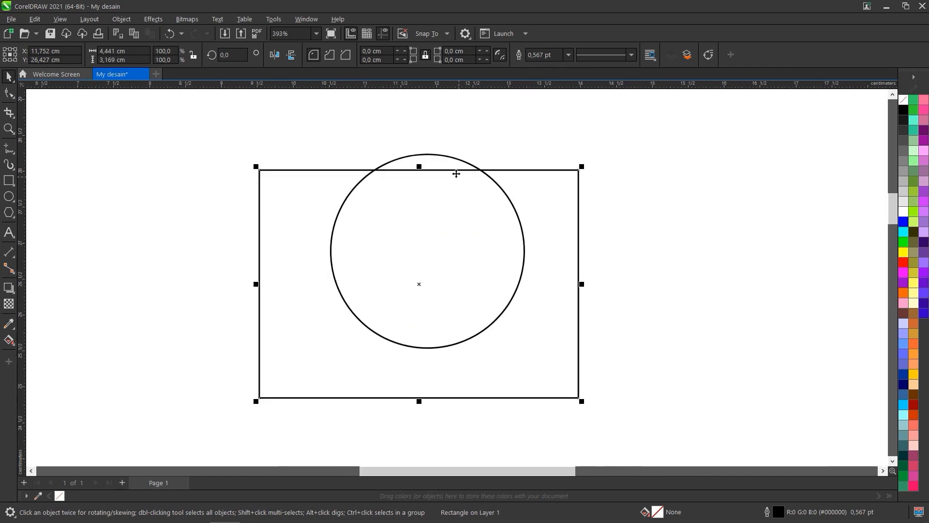
Step: Toggle the Dynamic Guides display option
left_click(60, 22)
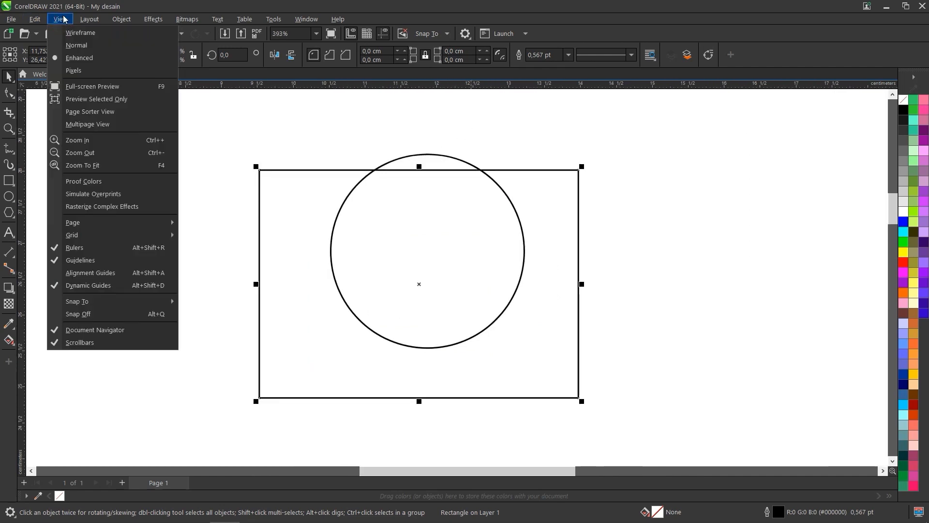
left_click(78, 286)
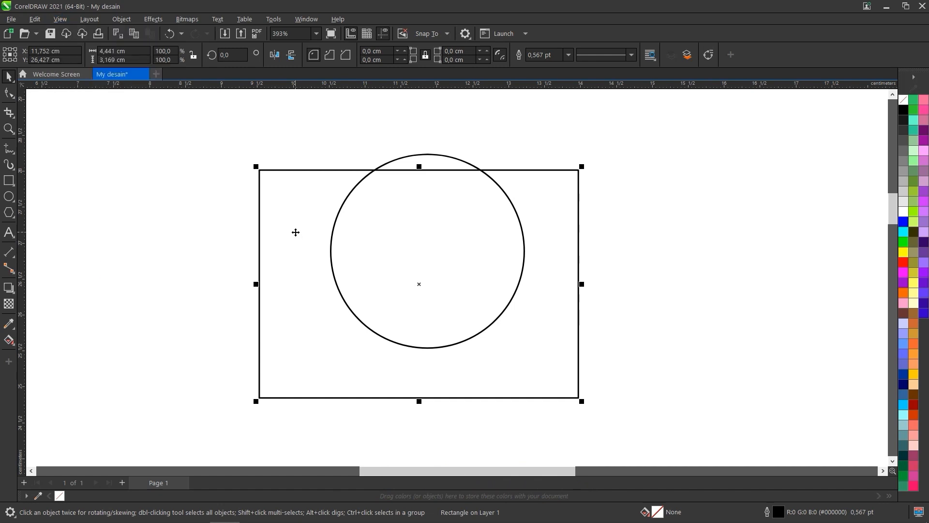
scroll(330, 233, "down", 2)
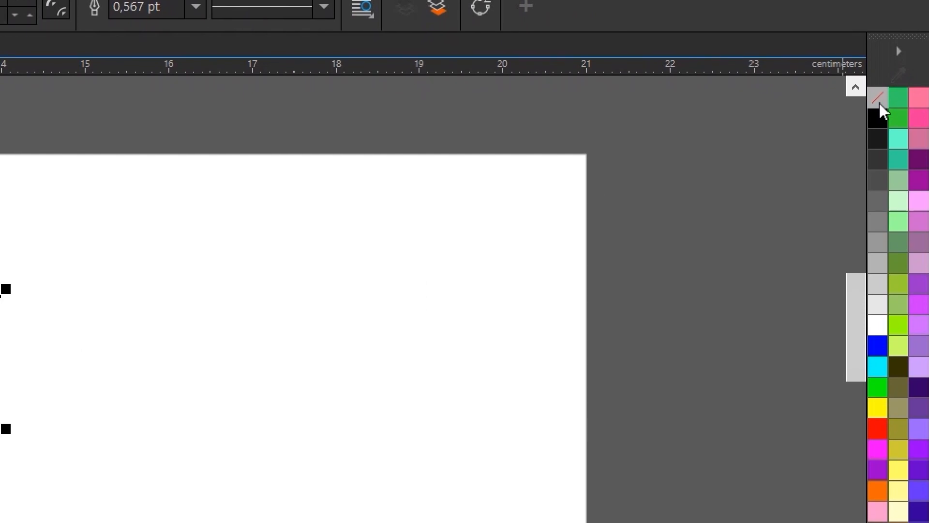
Step: Customize the color palette so the secondary mouse button uses the Set outline color option
right_click(879, 100)
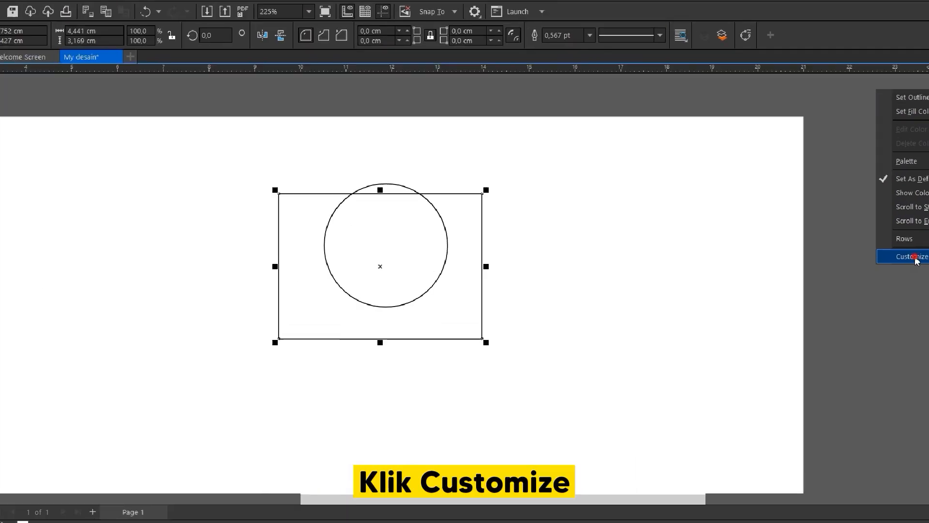
left_click(789, 386)
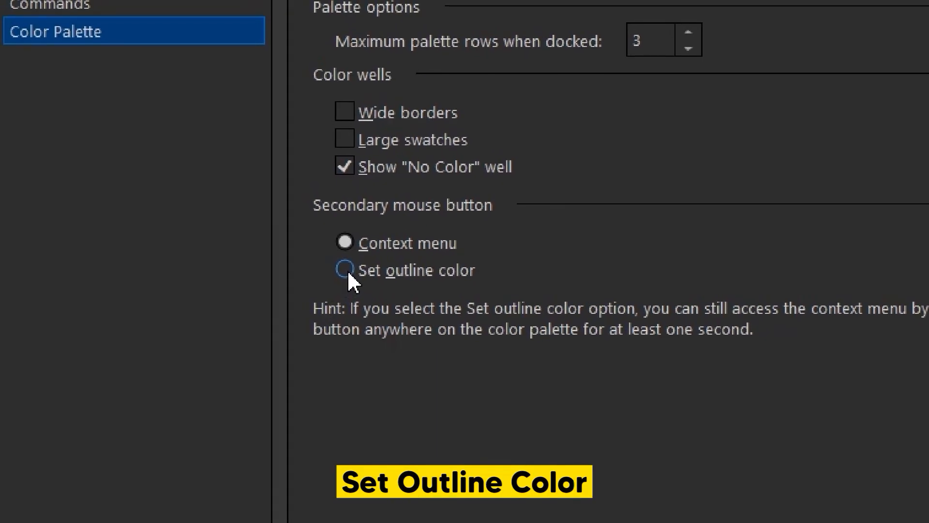
left_click(347, 278)
left_click(621, 445)
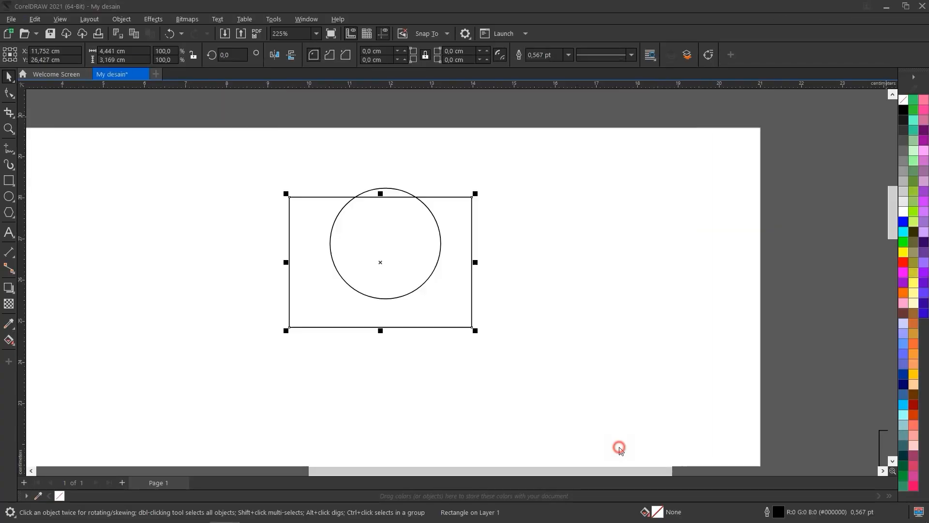
Step: Move the rectangle to the lower right of the small circle and fill it with bright green (#99FF00)
left_click_drag(500, 316, 680, 368)
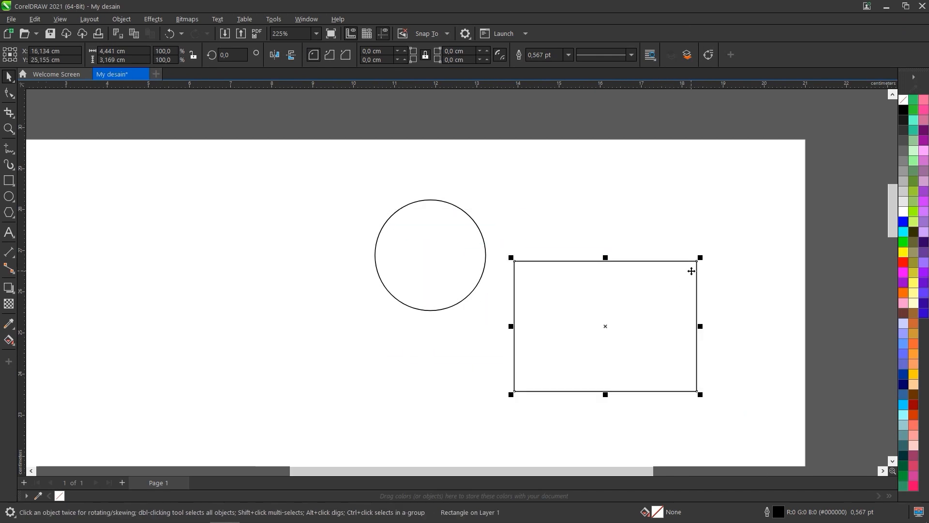
left_click(913, 217)
scroll(746, 274, "up", 3)
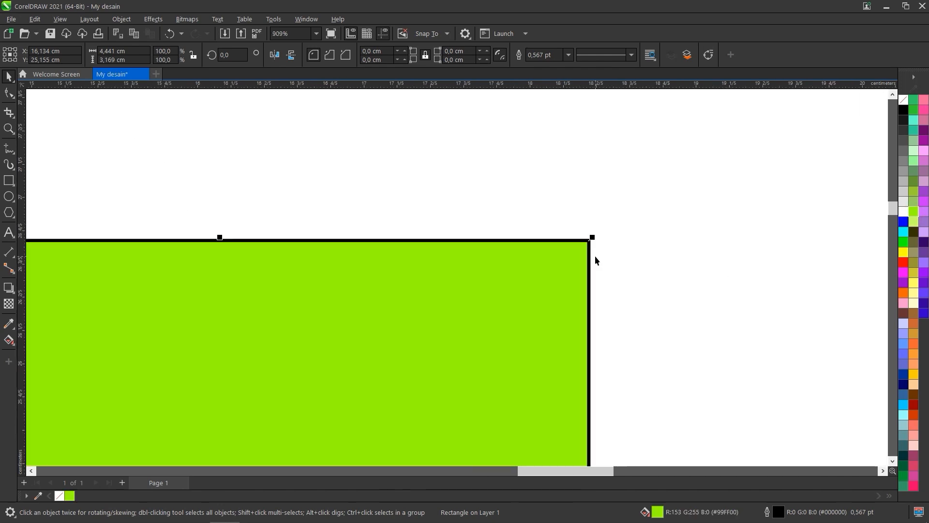
Step: Remove the outline from the green rectangle
scroll(594, 255, "down", 1)
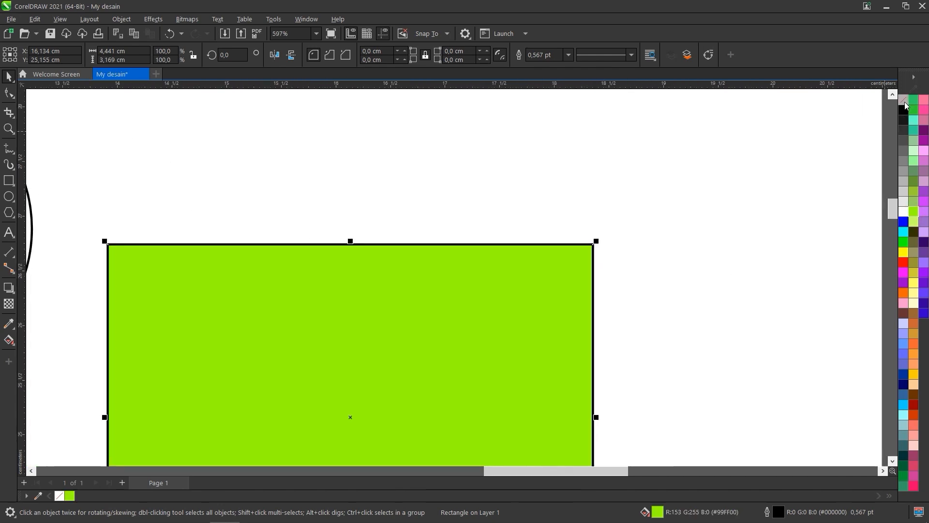
right_click(904, 100)
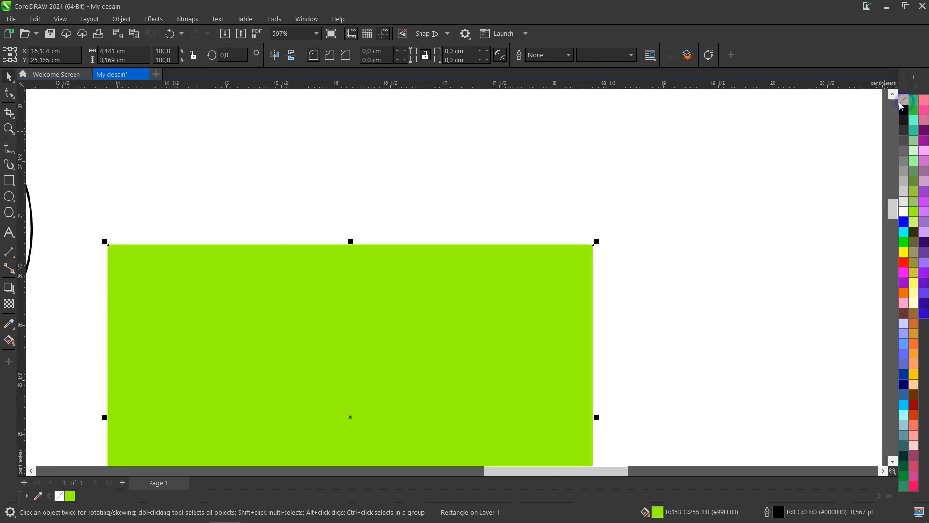
scroll(775, 227, "down", 2)
scroll(678, 237, "up", 1)
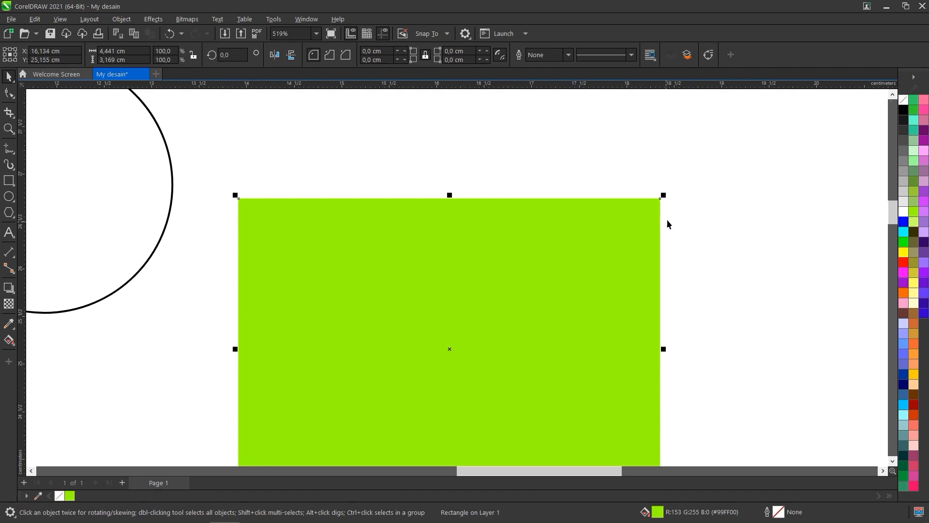
scroll(667, 220, "down", 2)
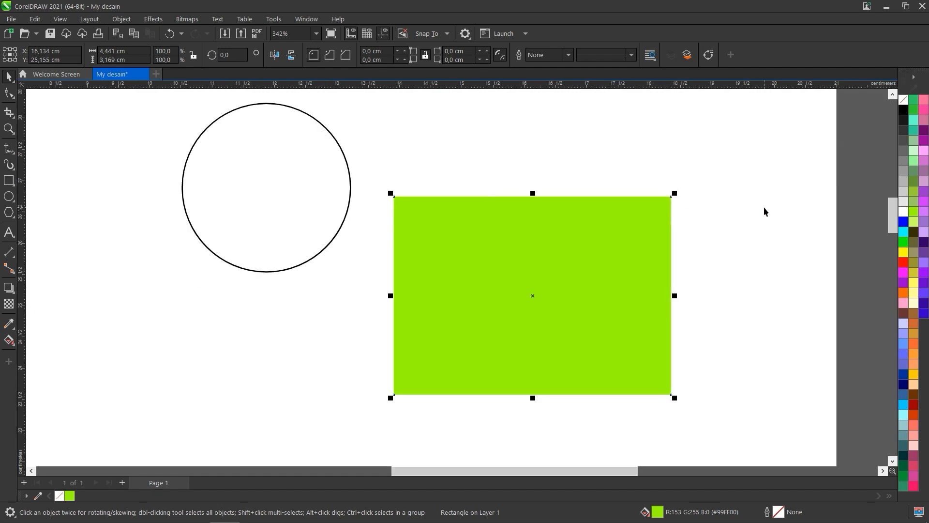
Step: Give the rectangle a black outline, and change its fill to black and back to bright green (#99FF00)
right_click(903, 111)
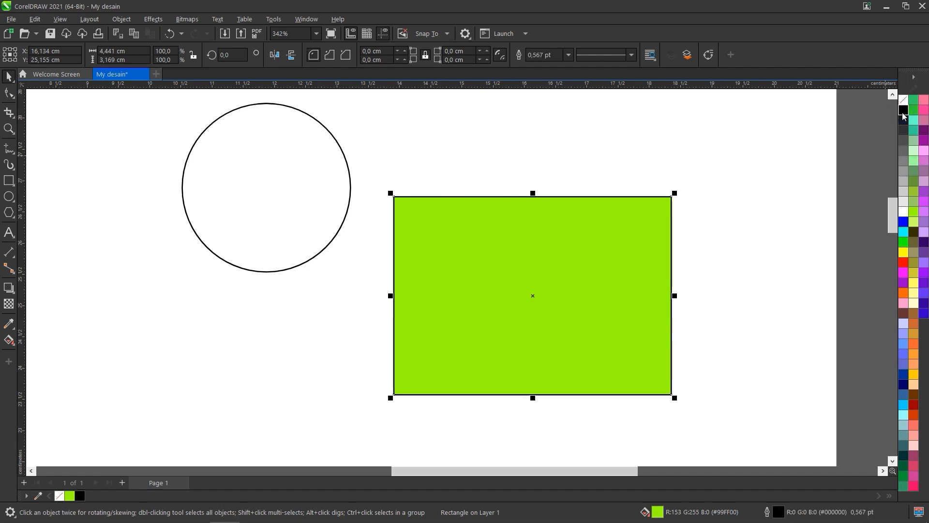
scroll(664, 241, "up", 3)
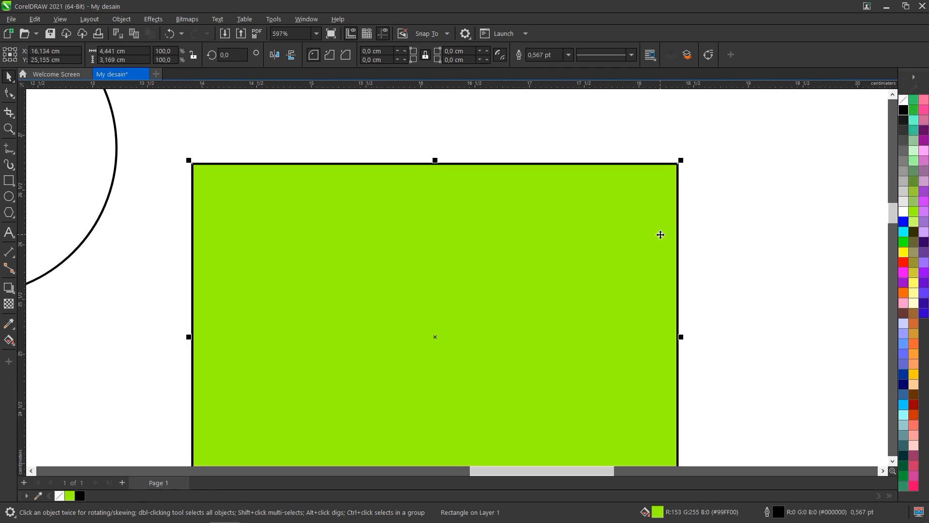
left_click(905, 113)
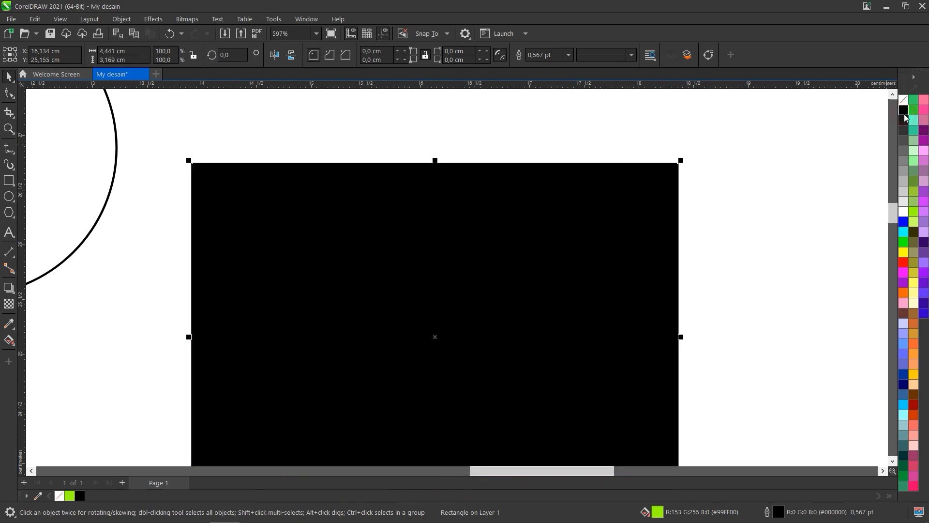
left_click(914, 213)
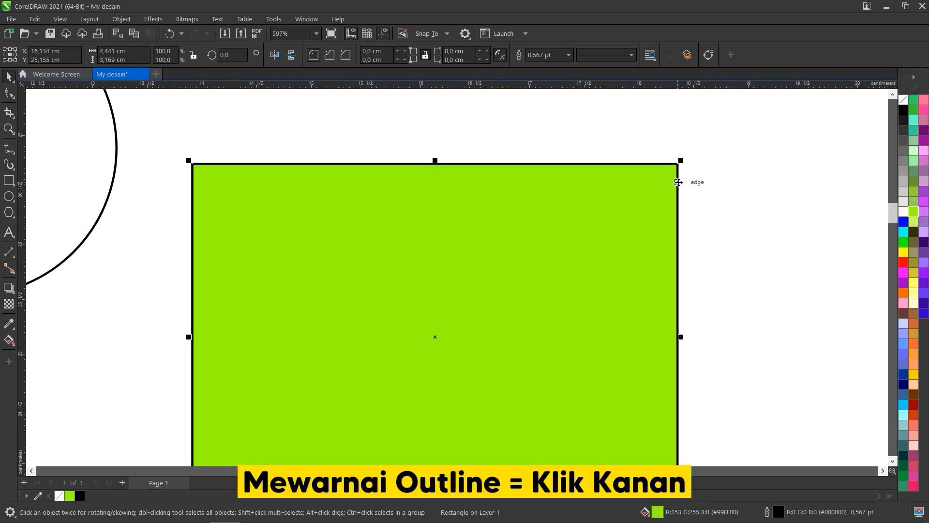
Step: Remove both the fill and the outline from the rectangle
left_click(902, 101)
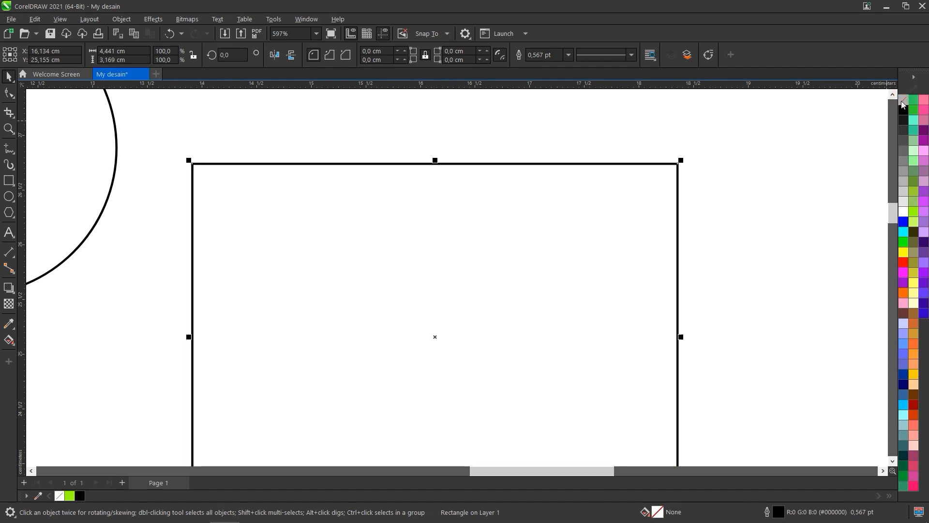
right_click(901, 102)
scroll(651, 223, "down", 3)
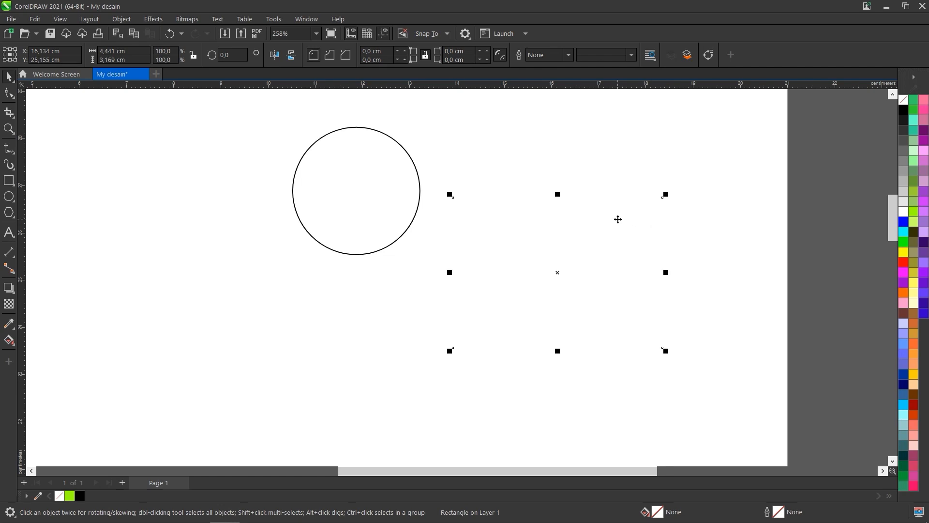
Step: Move the large circle up and right, centring it at about X 10.5 cm and Y 17 cm
scroll(619, 220, "down", 5)
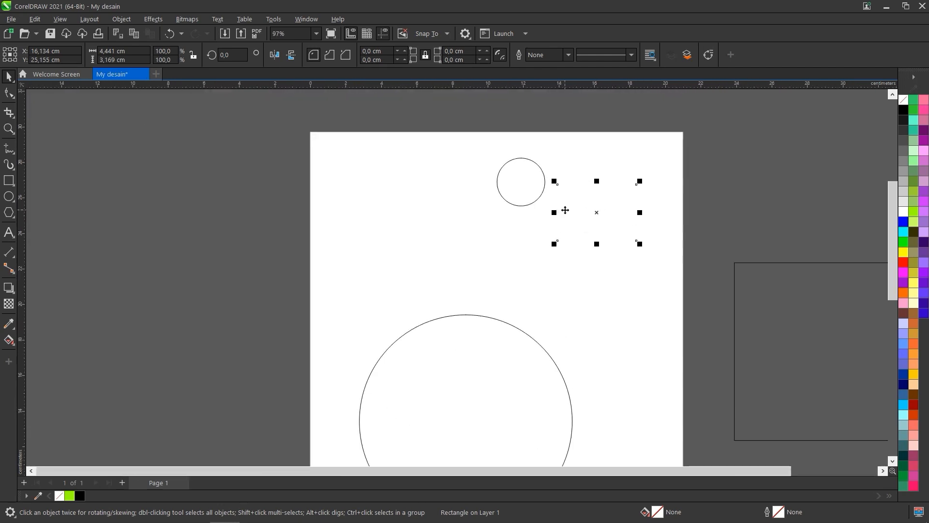
scroll(520, 200, "up", 2)
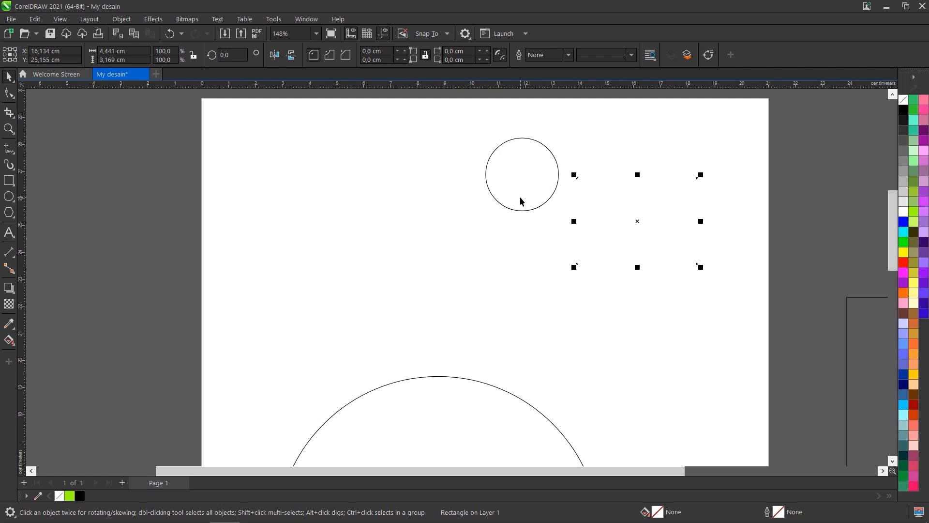
scroll(521, 201, "down", 3)
left_click_drag(472, 396, 500, 339)
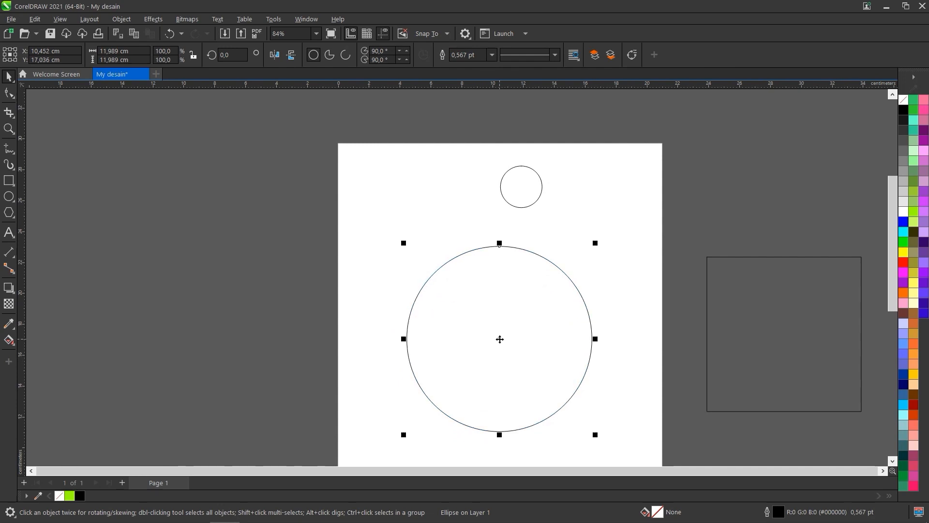